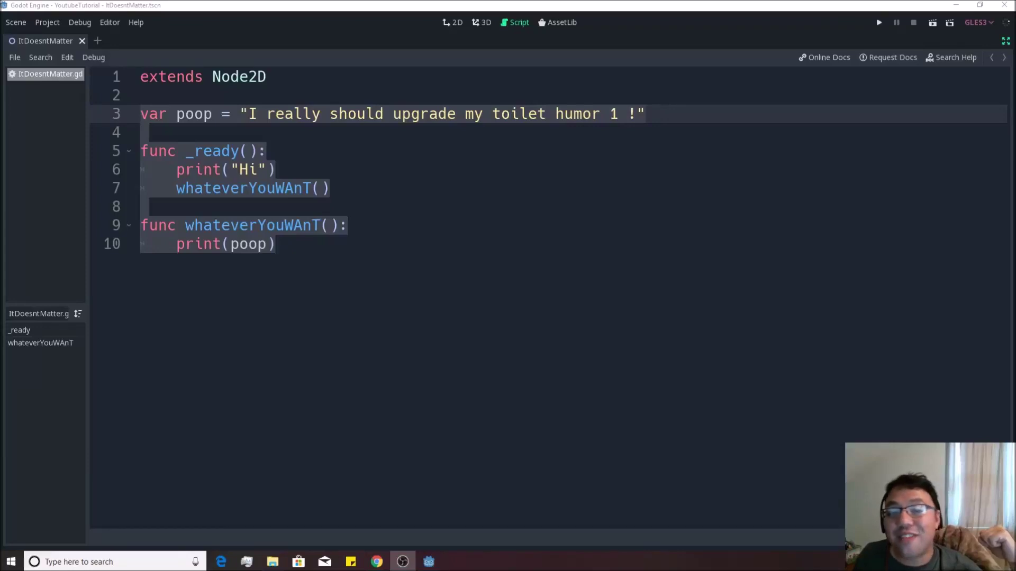
Delete script lines 3–10, leaving only 'extends Node2D', and restore the editor docks.
click(294, 225)
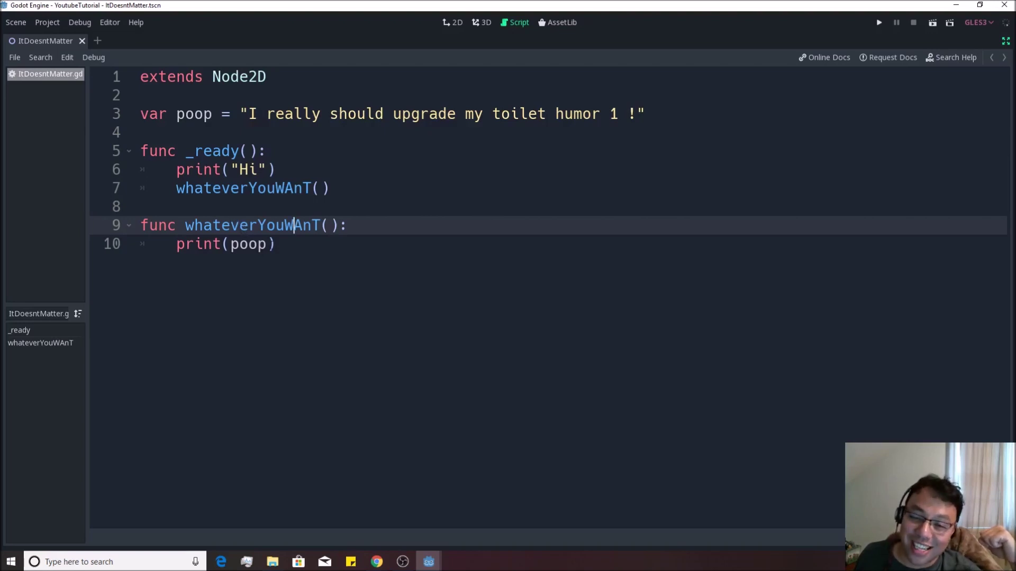
drag(295, 250, 139, 113)
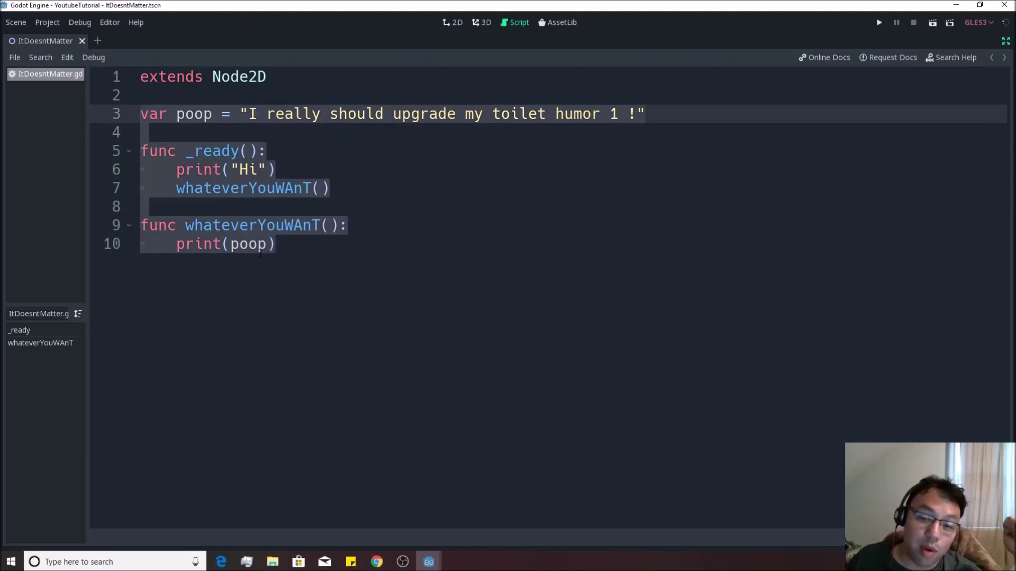
key(BackSpace)
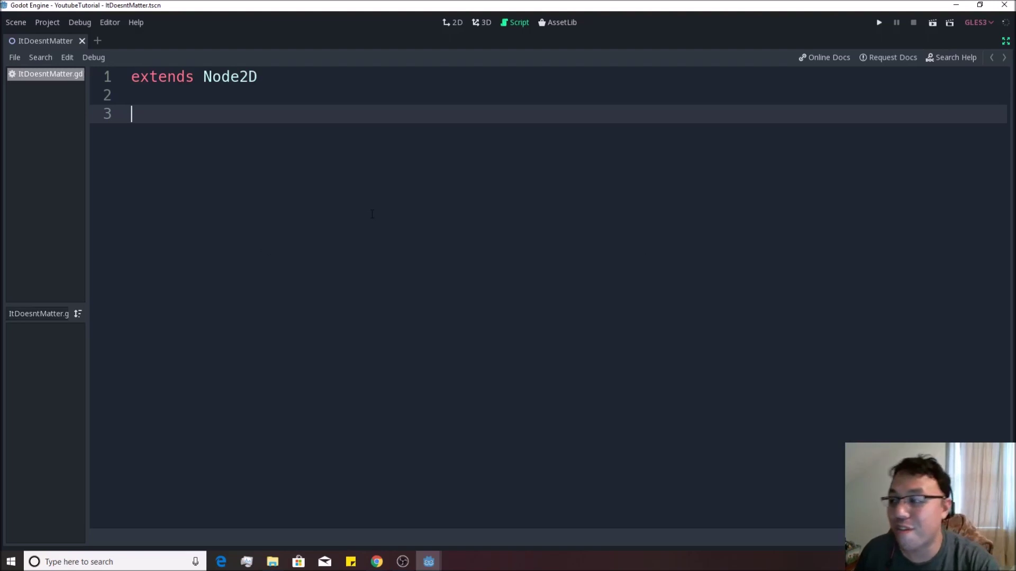
click(1005, 40)
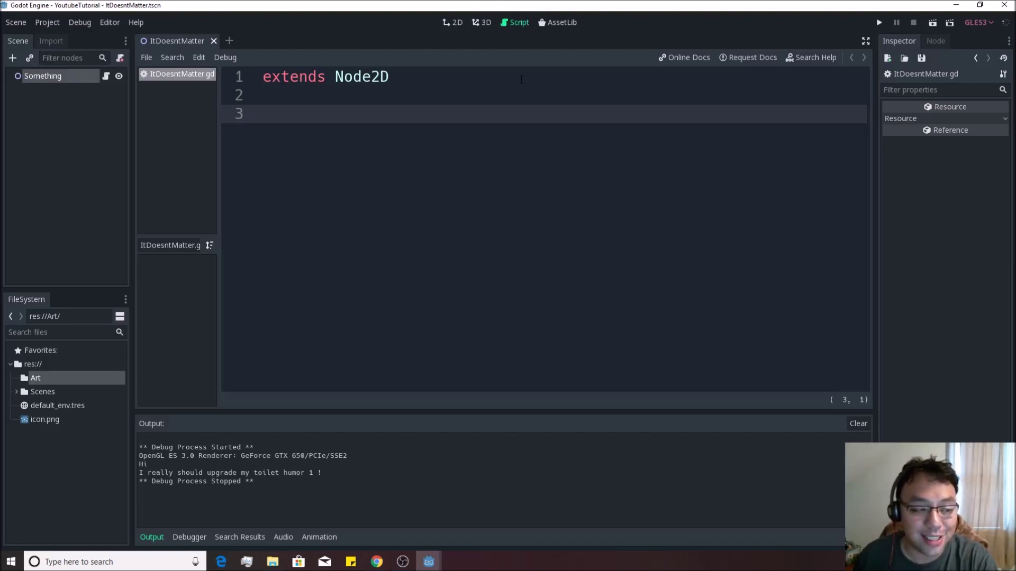
Return to the 2D view and clear the script from the Something node.
key(ctrl+F1)
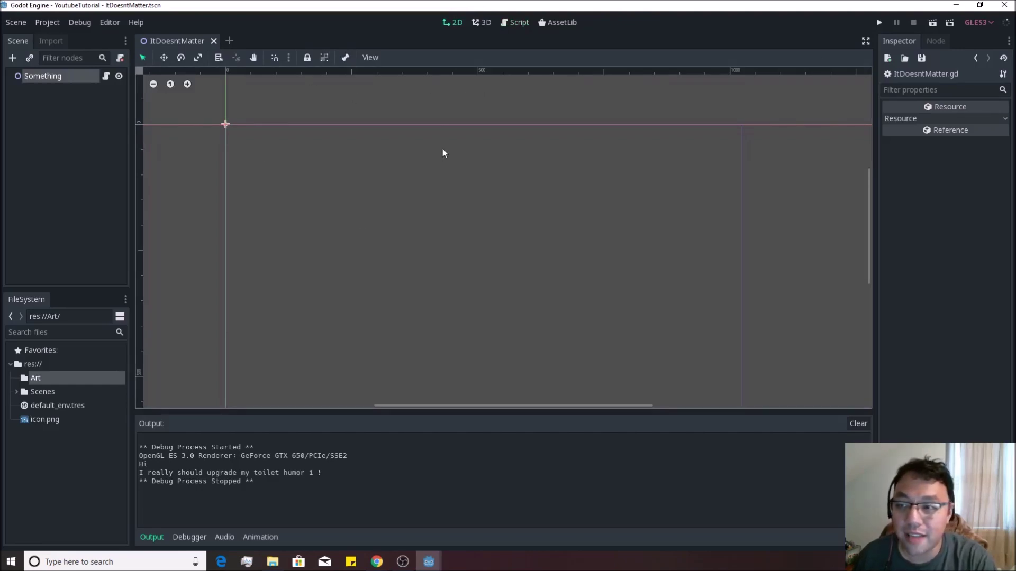
key(ctrl+F3)
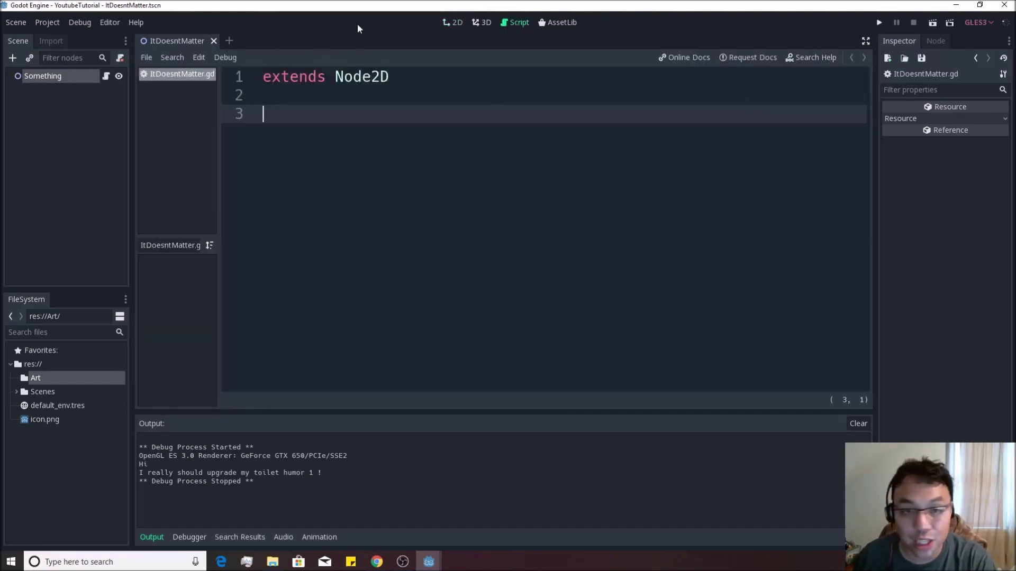
click(49, 76)
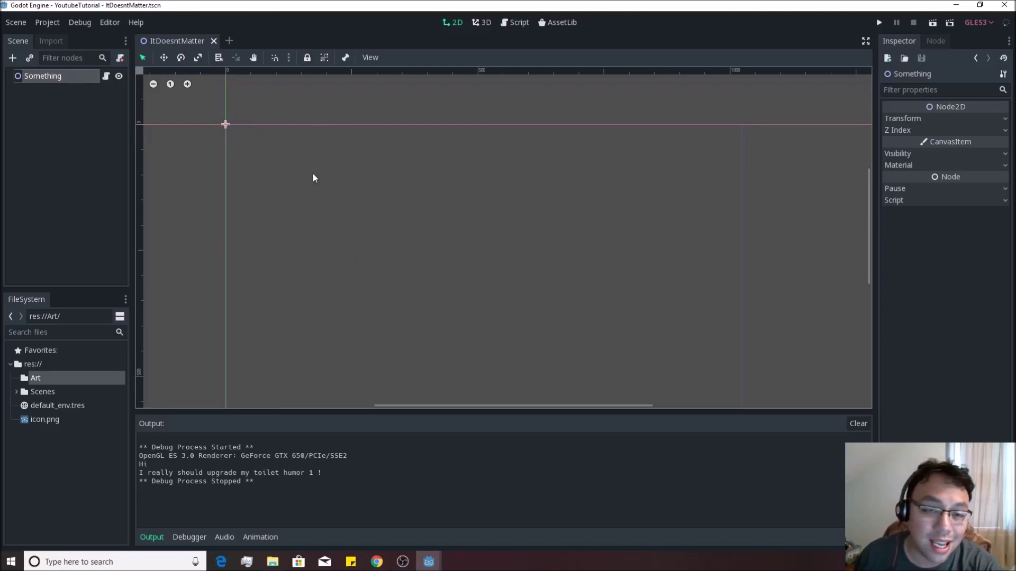
click(120, 58)
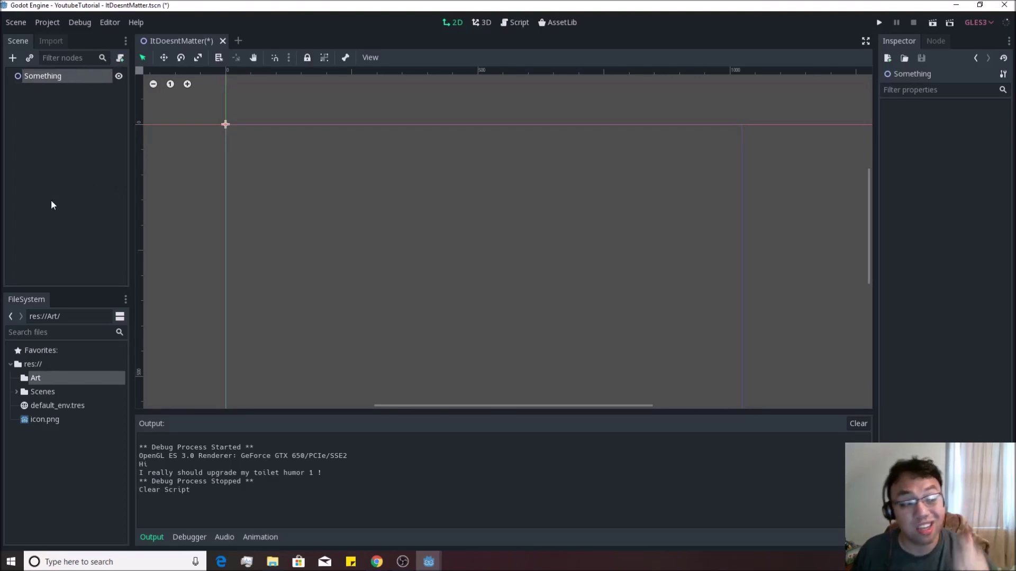
Remove ItDoesntMatter.gd from the Scenes folder and save the scene.
click(16, 391)
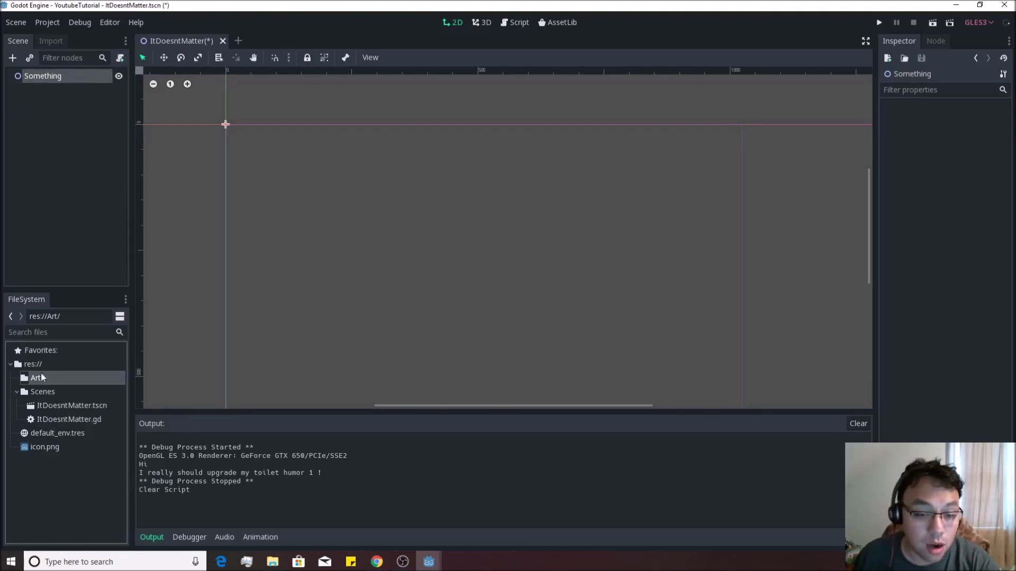
click(66, 420)
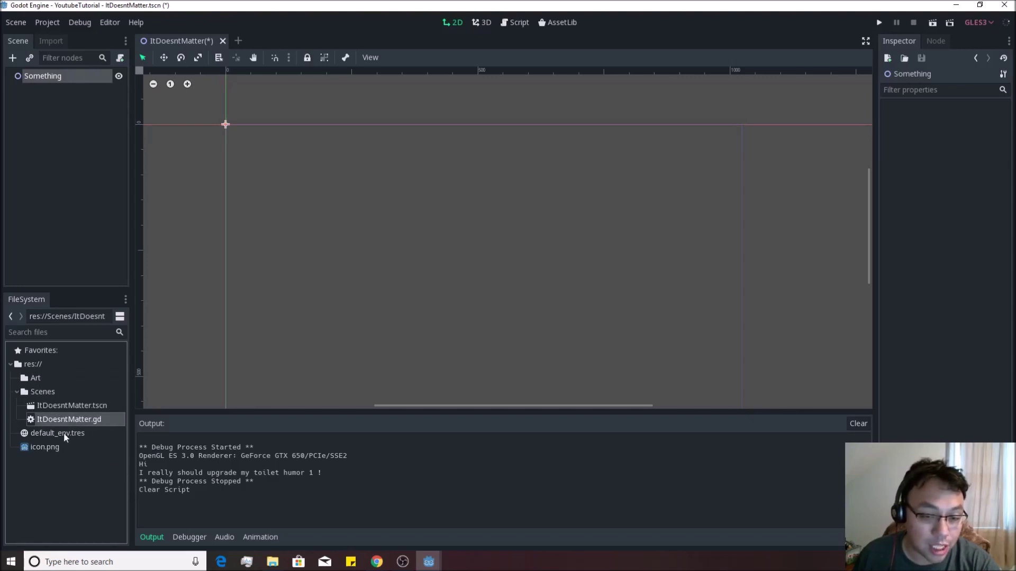
key(Delete)
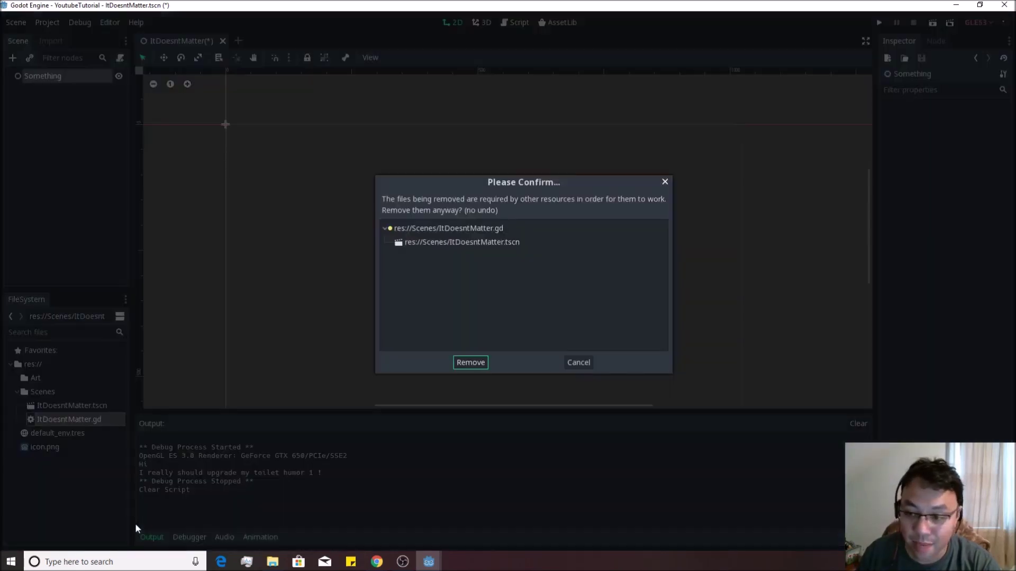
key(Return)
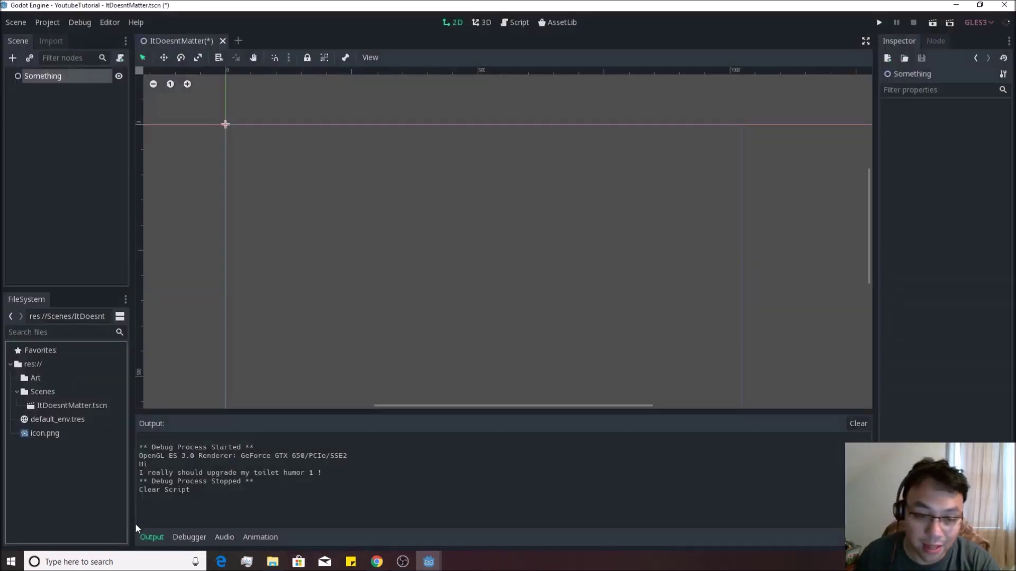
click(18, 392)
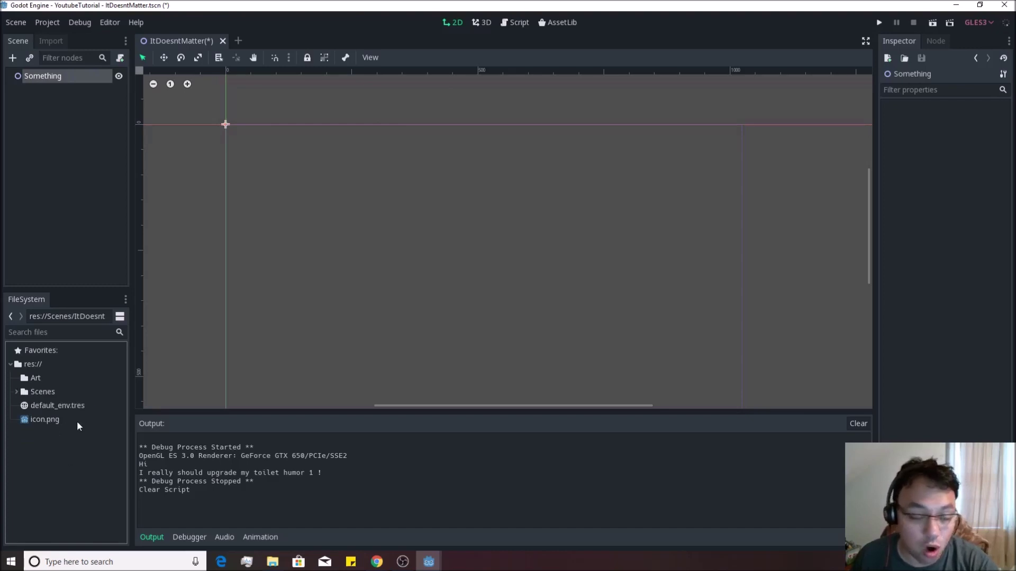
key(ctrl+s)
right_click(47, 72)
Add a KinematicBody2D child under Something, found by searching 'kine'.
click(35, 109)
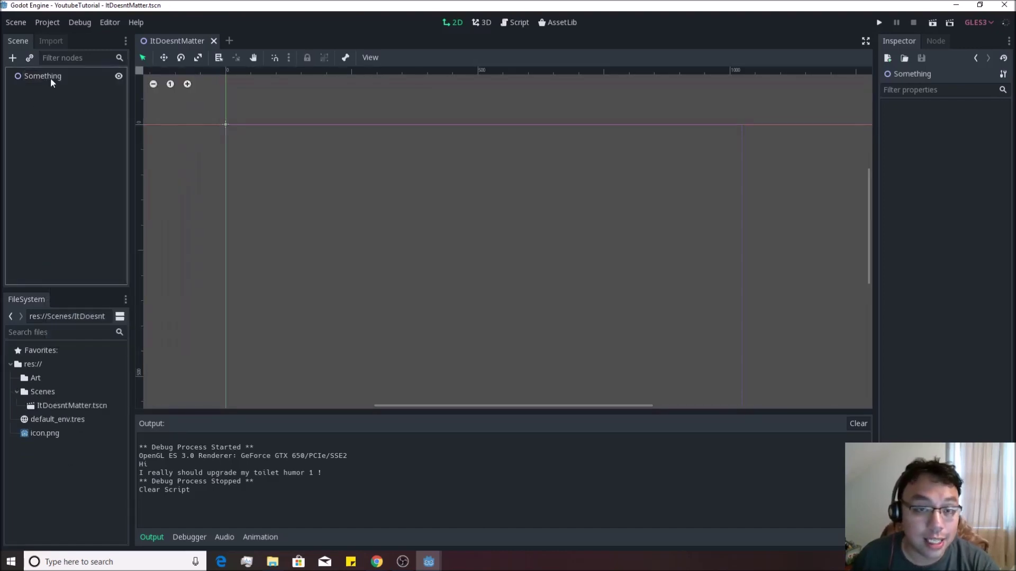
click(38, 74)
right_click(38, 74)
click(69, 80)
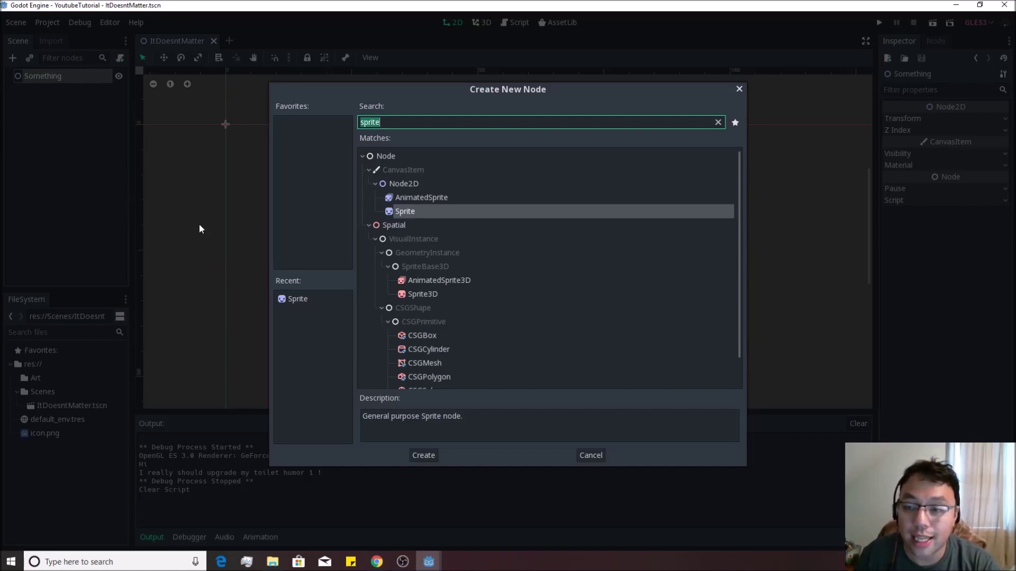
text(kine)
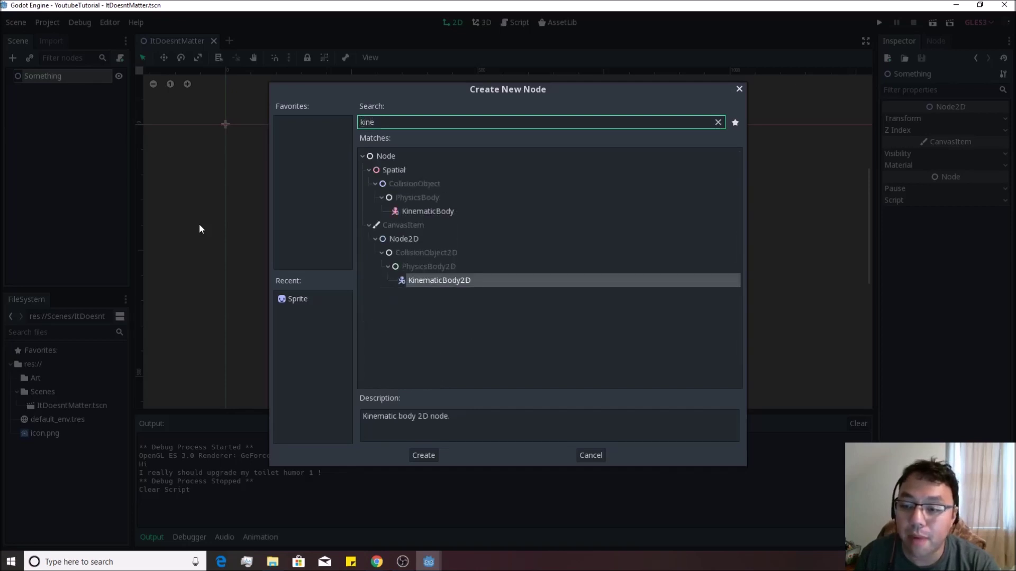
double_click(424, 280)
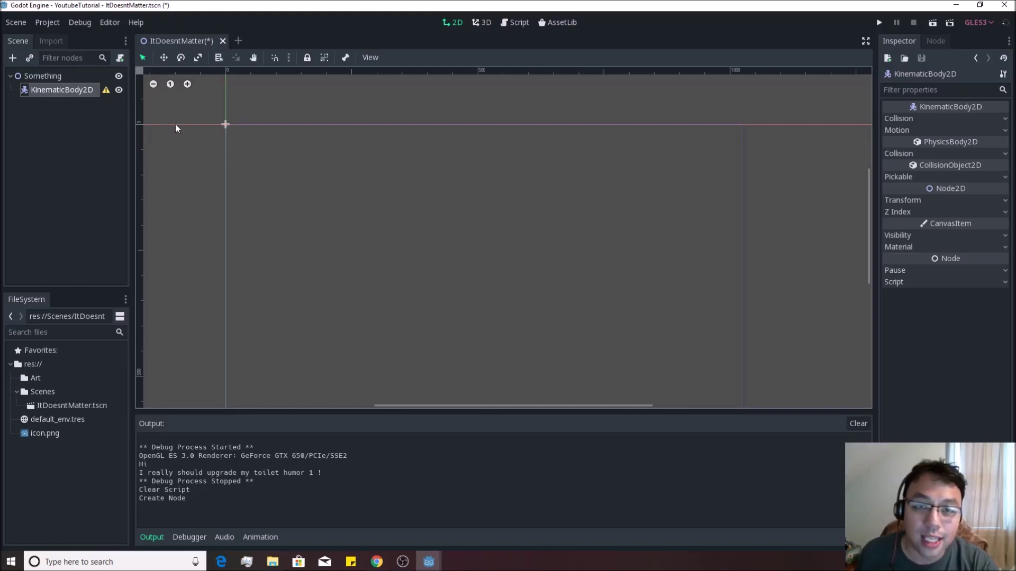
click(65, 93)
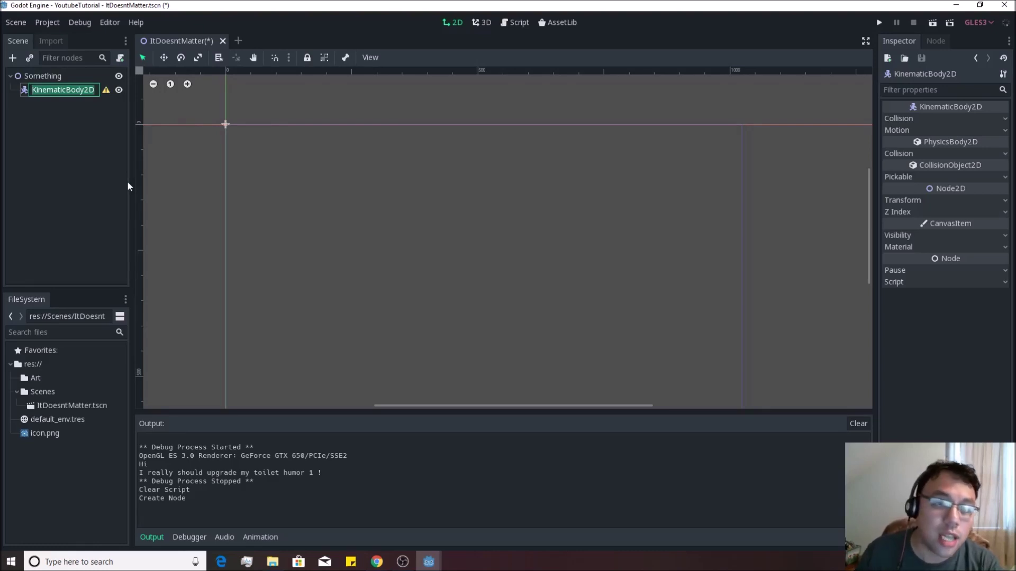
Rename the KinematicBody2D node to 'Player'.
key(Return)
click(57, 91)
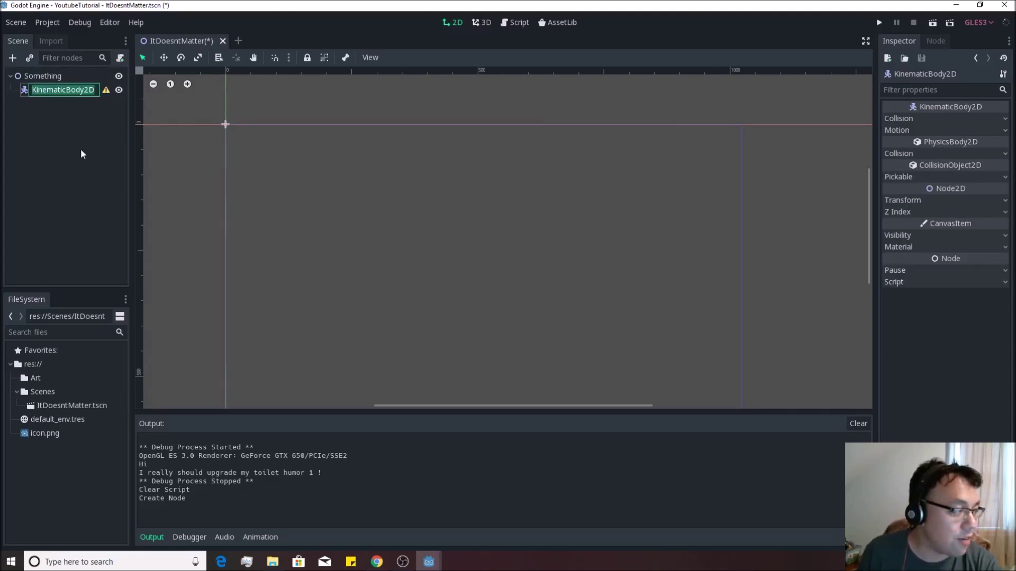
text(Player)
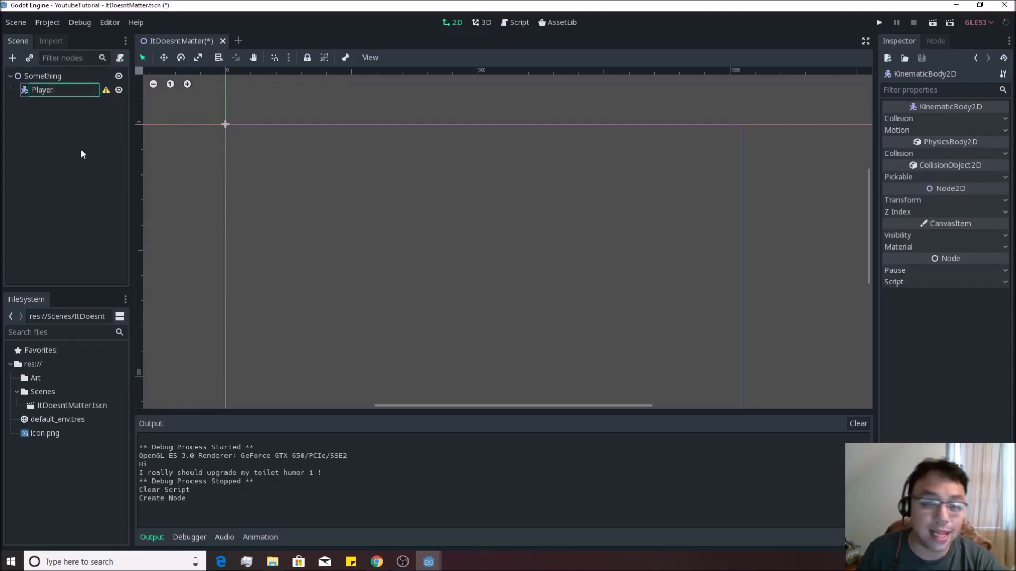
key(Return)
Add a Sprite child node under Player, found by searching 'sprite'.
right_click(42, 90)
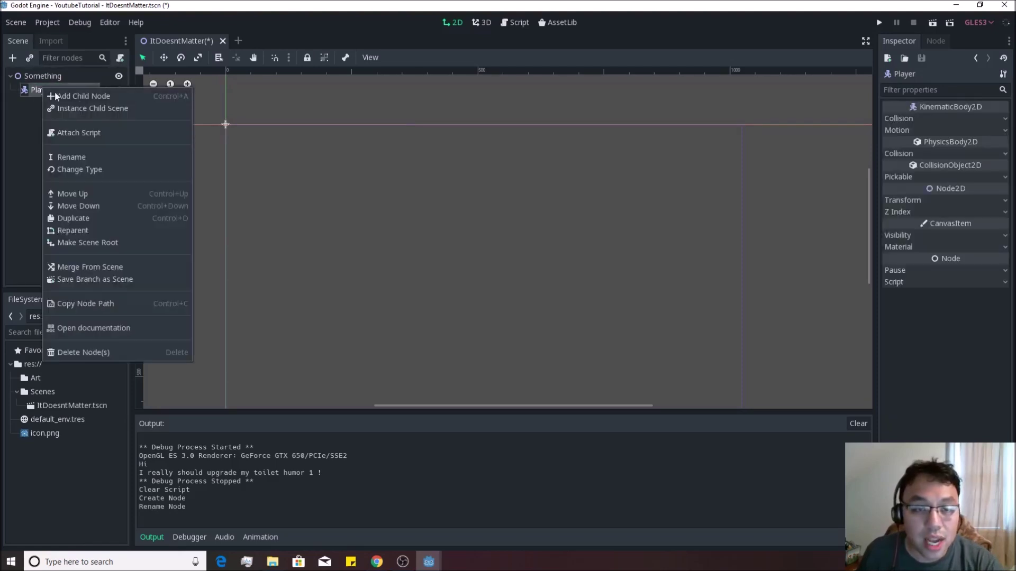
click(87, 97)
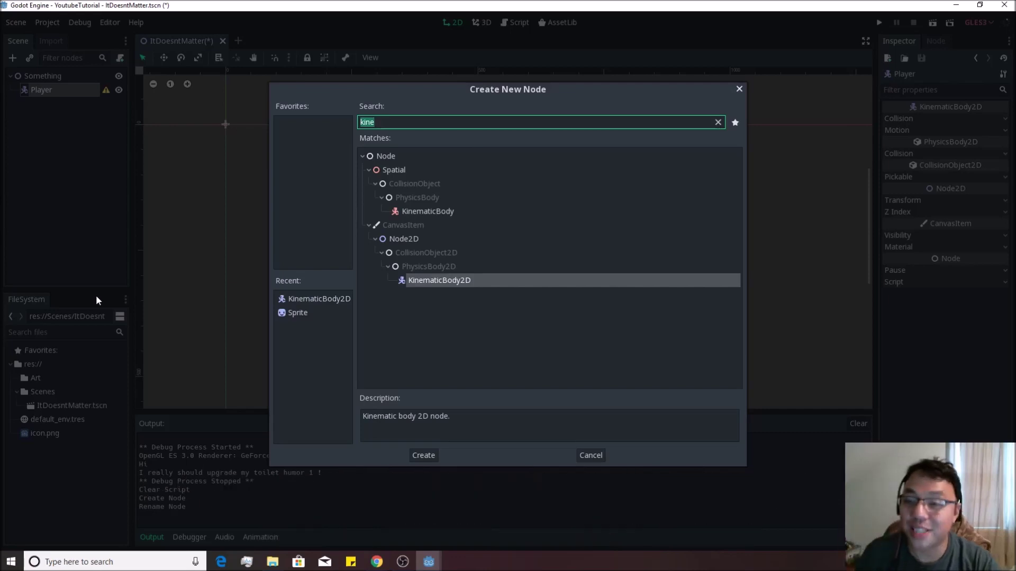
text(sprite)
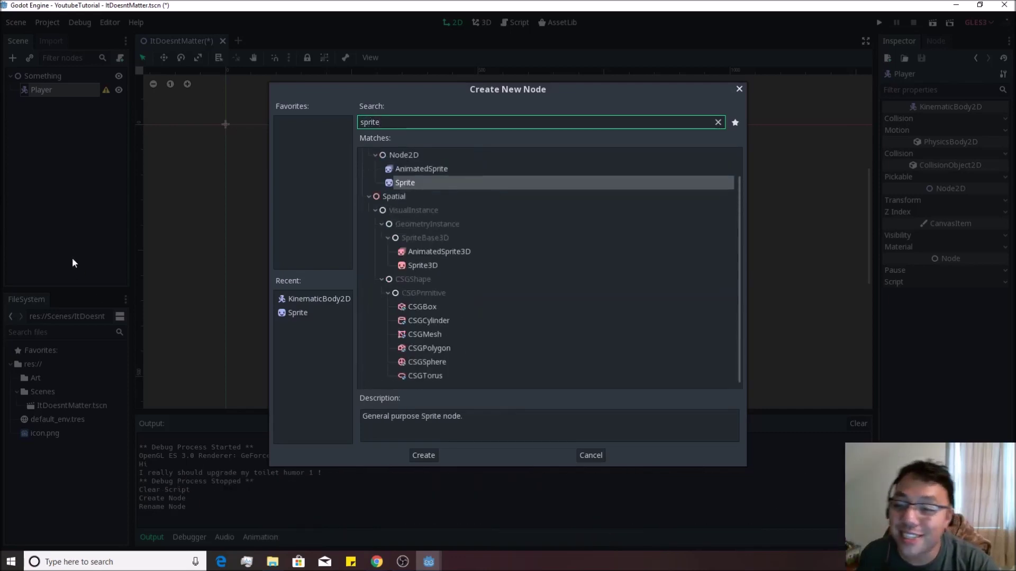
double_click(409, 183)
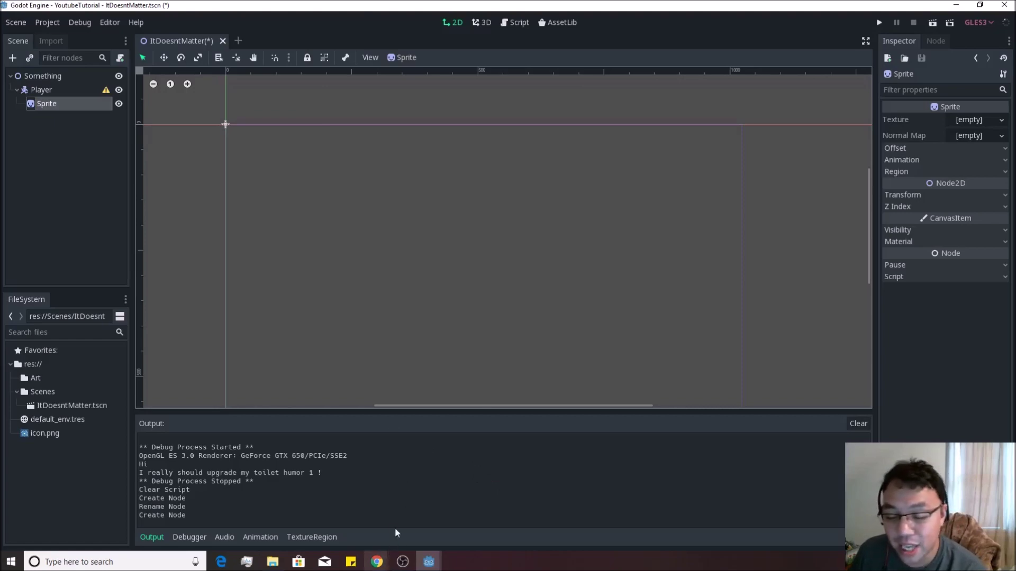
click(375, 560)
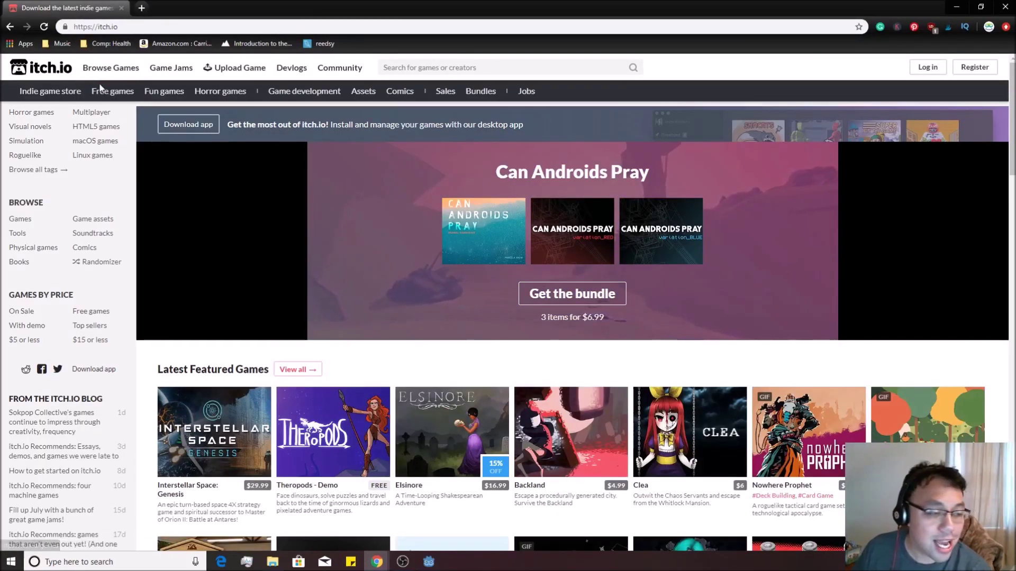
Filter itch.io game assets to free ones and open the Spaceship Shooter Environment page.
scroll(475, 235, down, 5)
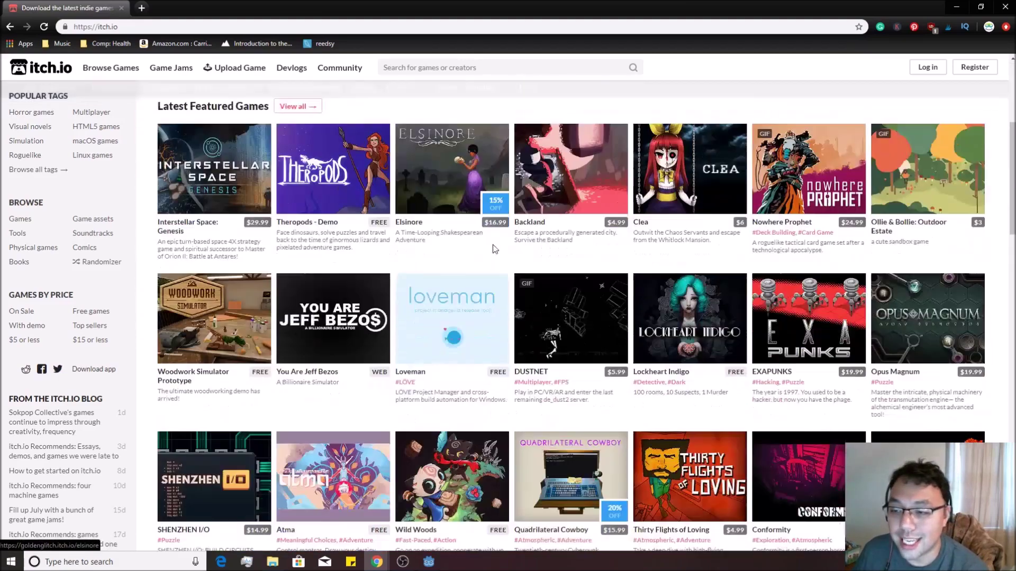
scroll(493, 244, up, 5)
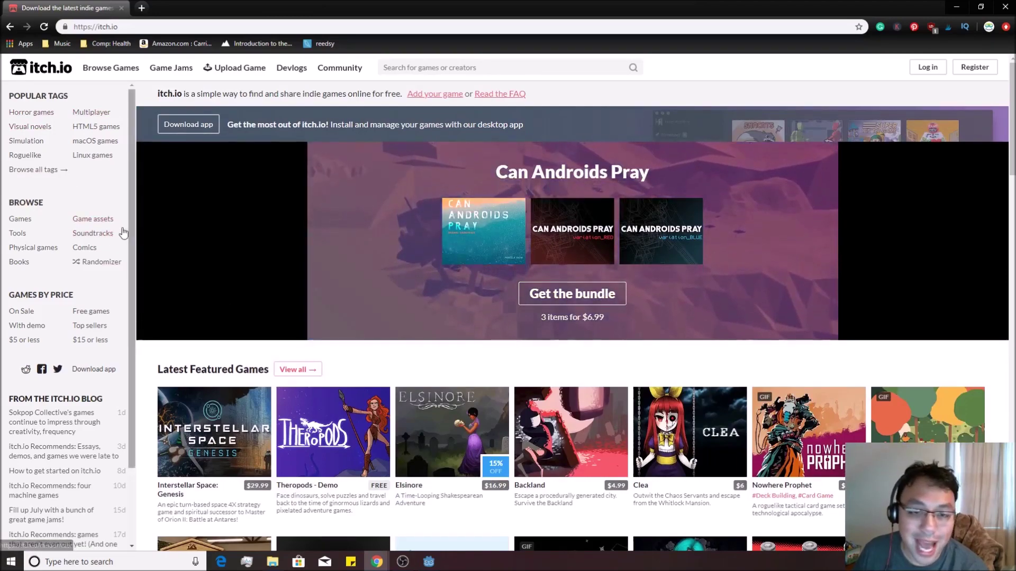
click(103, 223)
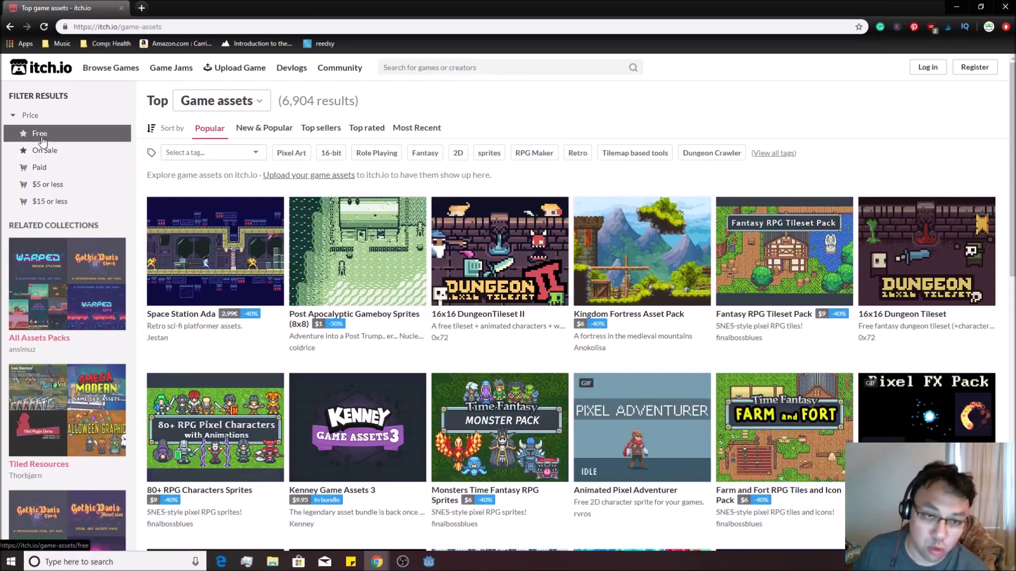
click(42, 139)
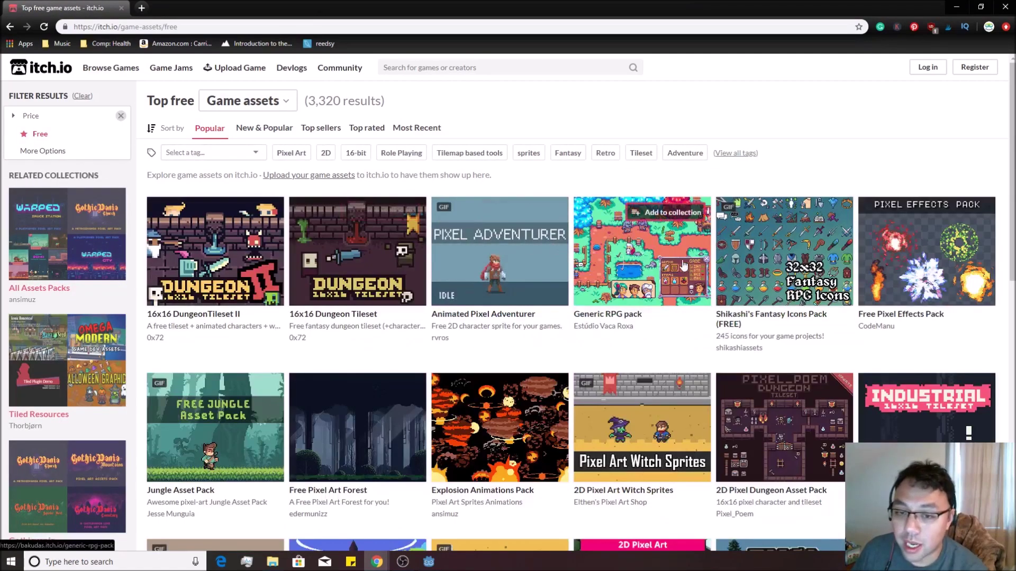
scroll(626, 338, down, 1)
scroll(626, 339, down, 13)
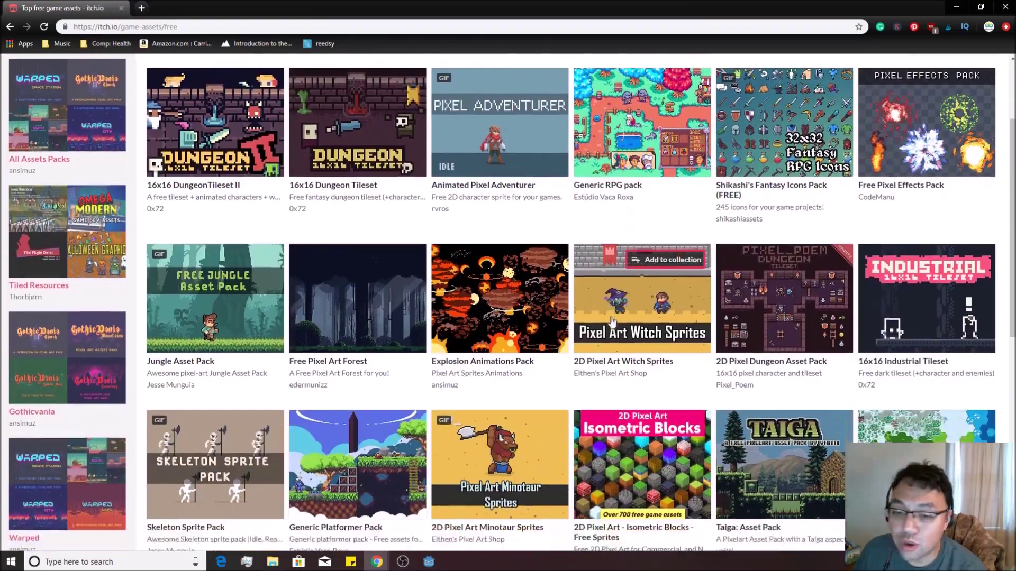
scroll(600, 320, down, 14)
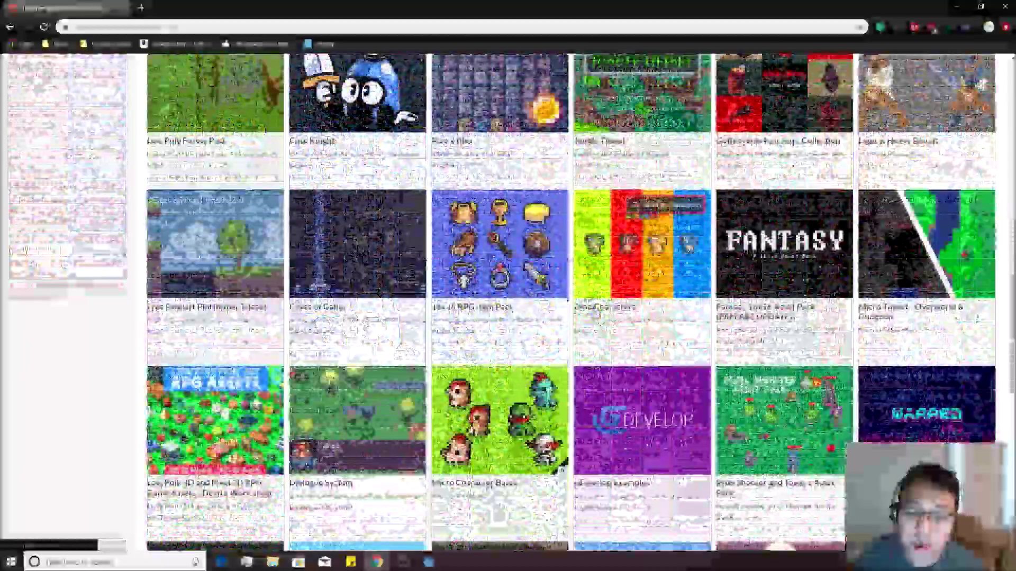
scroll(616, 364, down, 4)
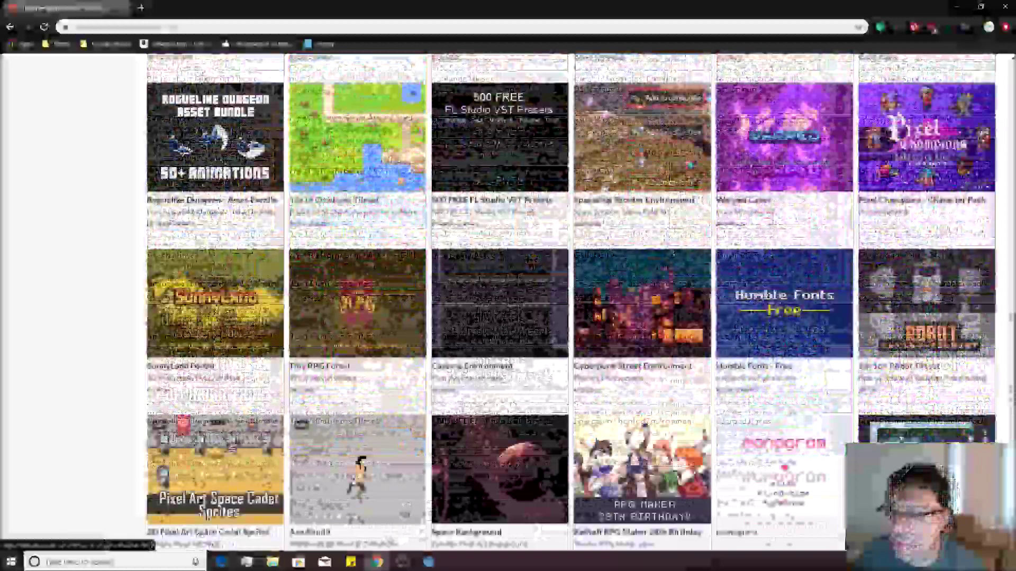
scroll(616, 364, up, 3)
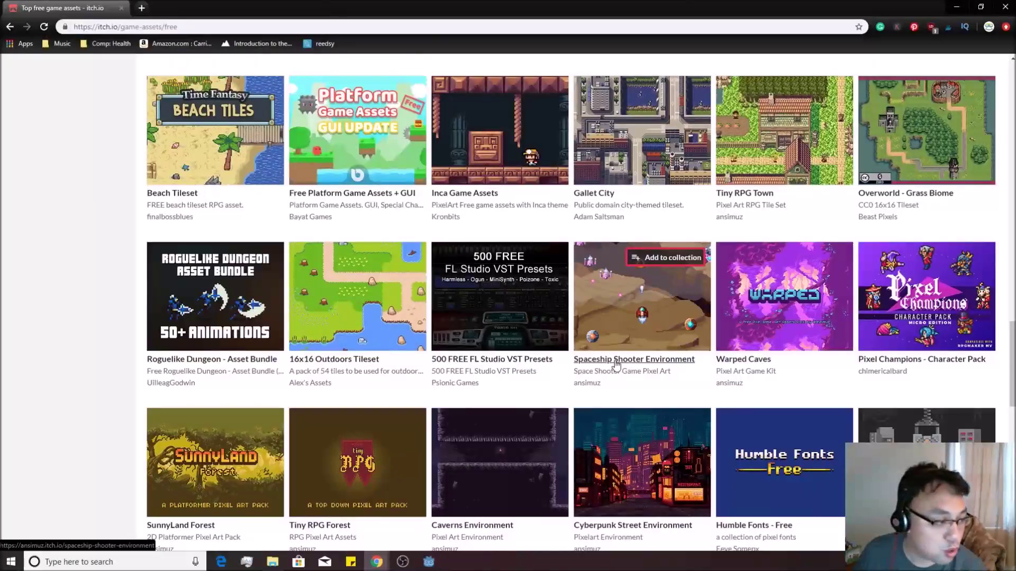
click(615, 360)
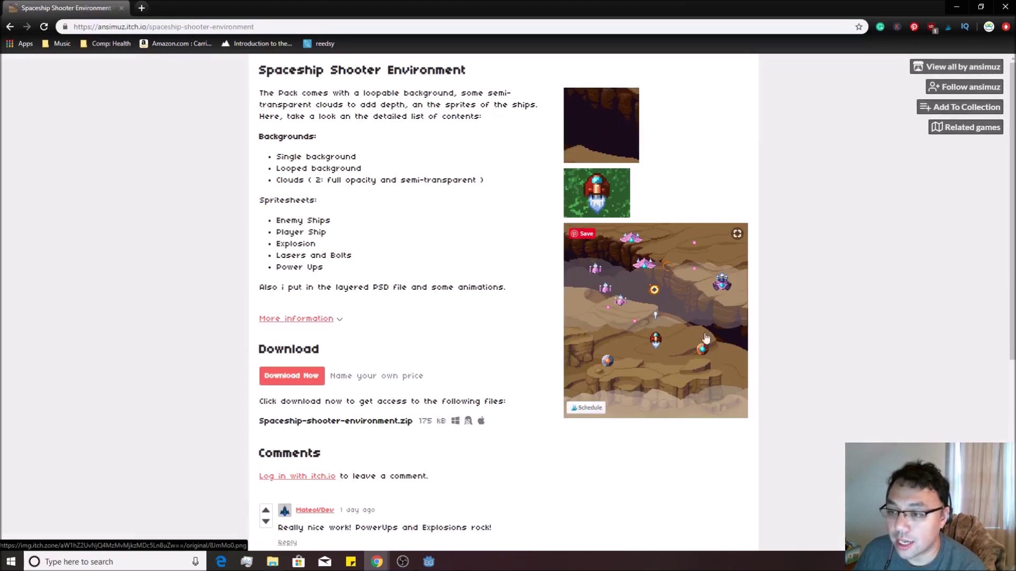
Download Spaceship-shooter-environment.zip without paying and open the downloaded zip.
click(293, 376)
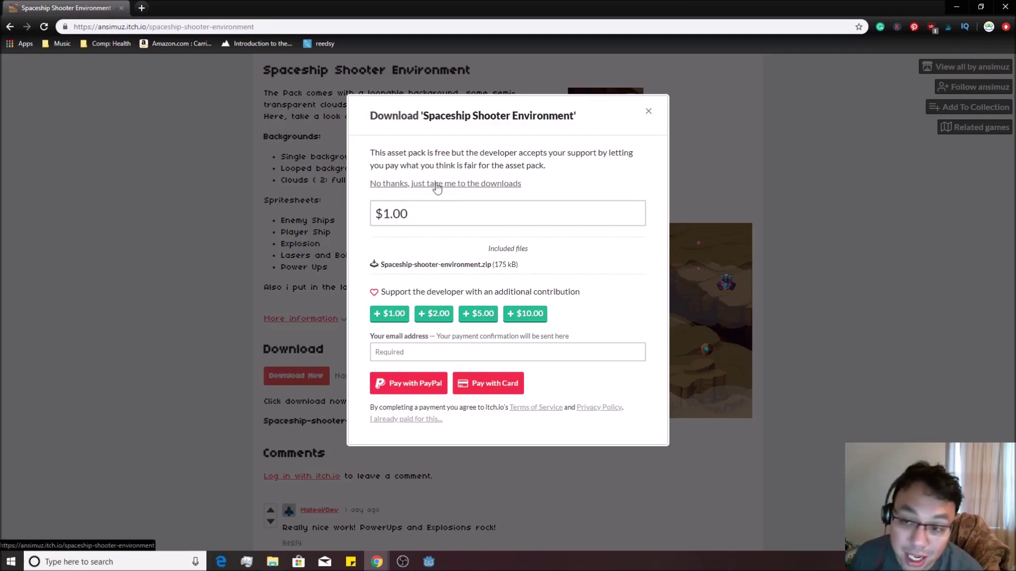
click(439, 184)
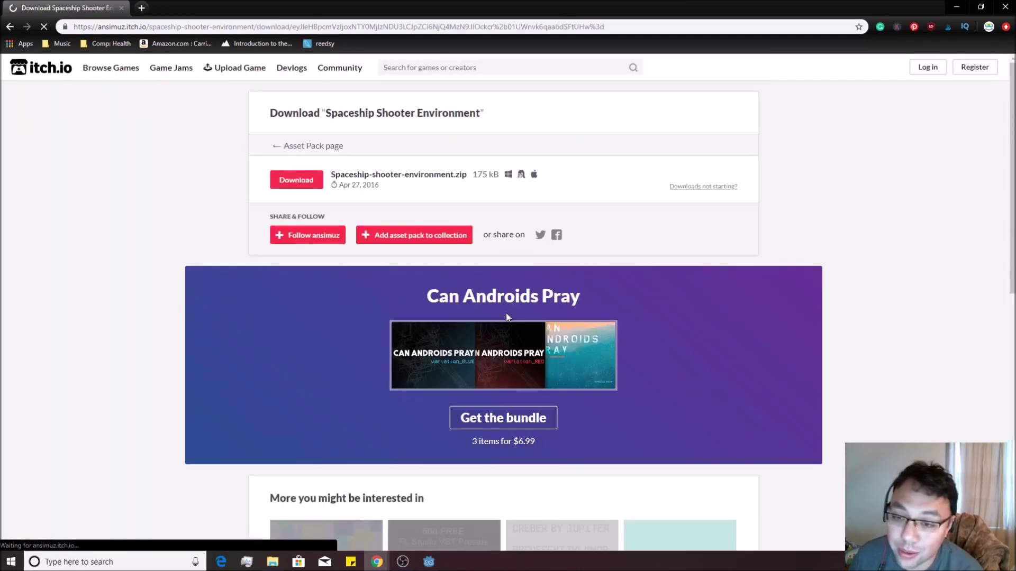
click(294, 181)
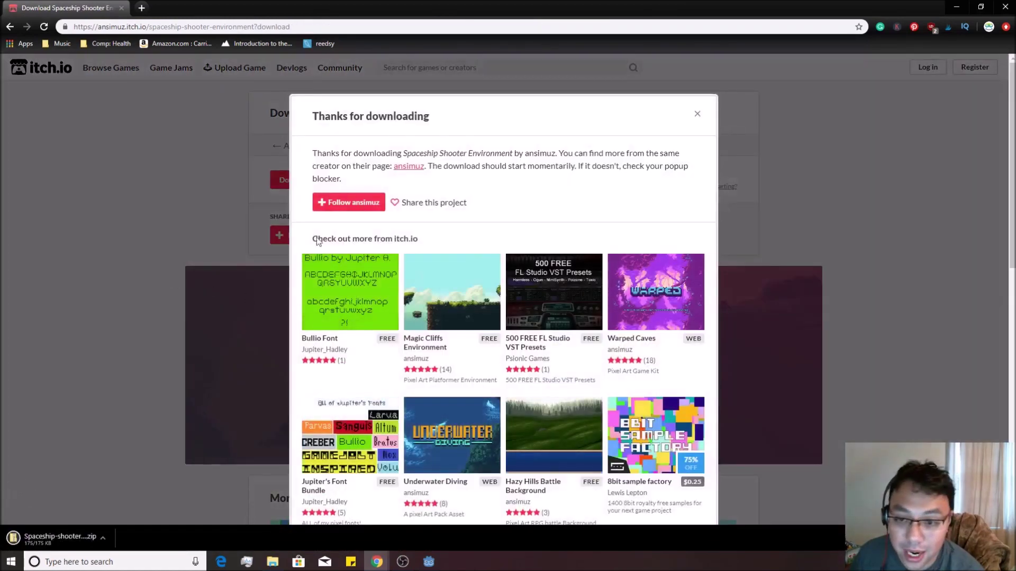
click(74, 538)
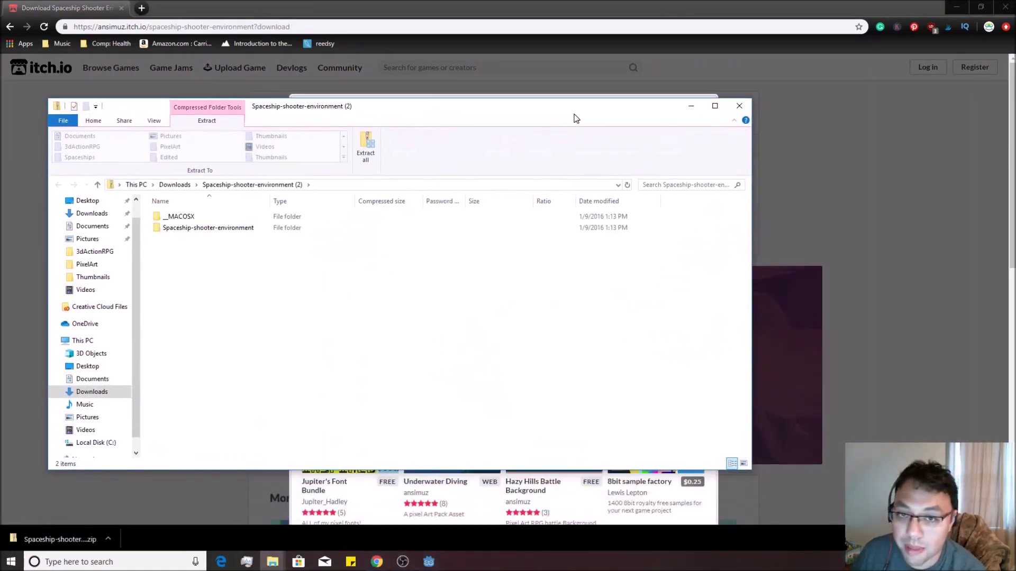
Pull the spritesheets folder out of the zip and close the archive window.
double_click(238, 234)
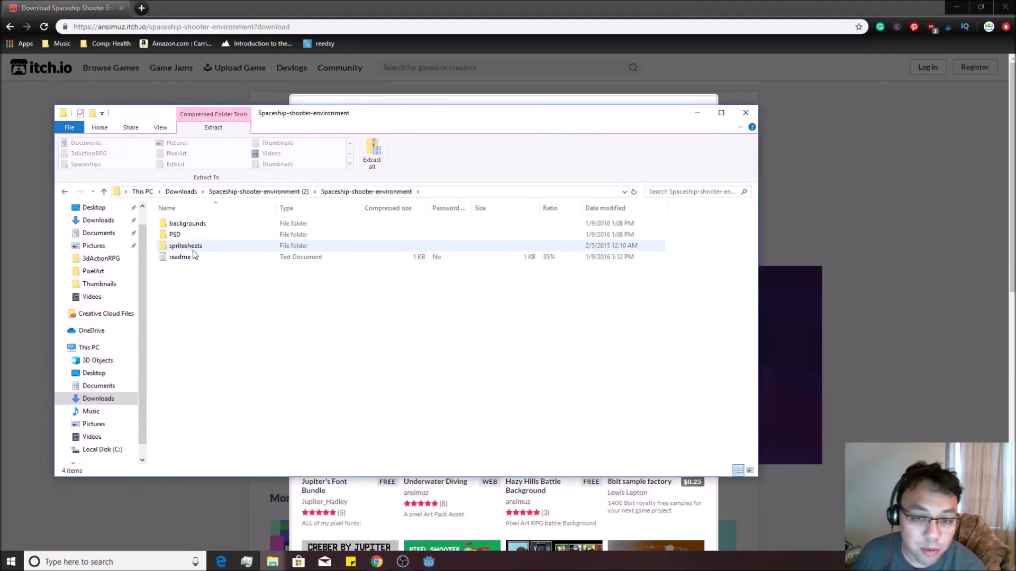
click(194, 249)
key(Return)
key(BackSpace)
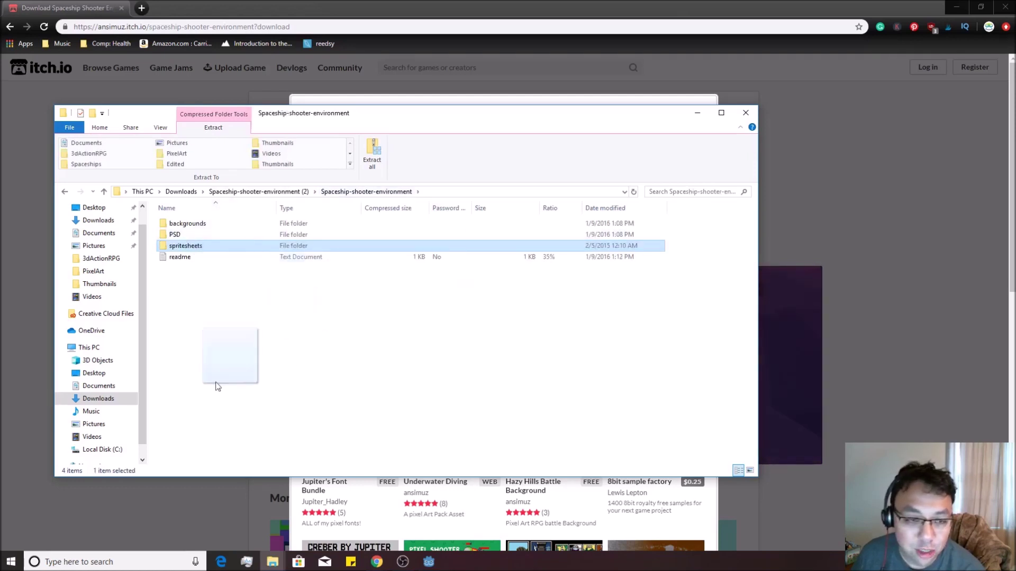
drag(217, 386, 10, 400)
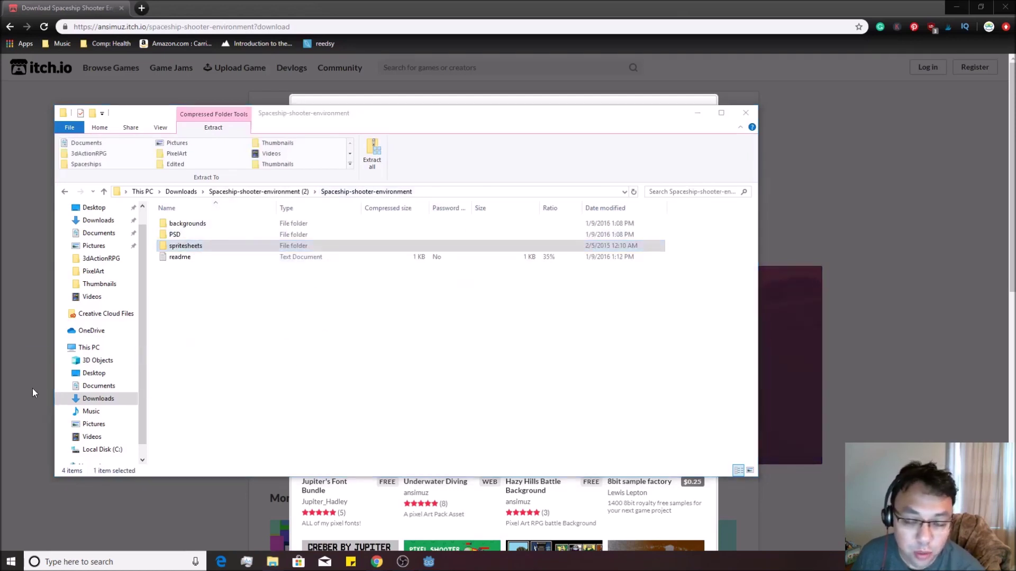
click(745, 113)
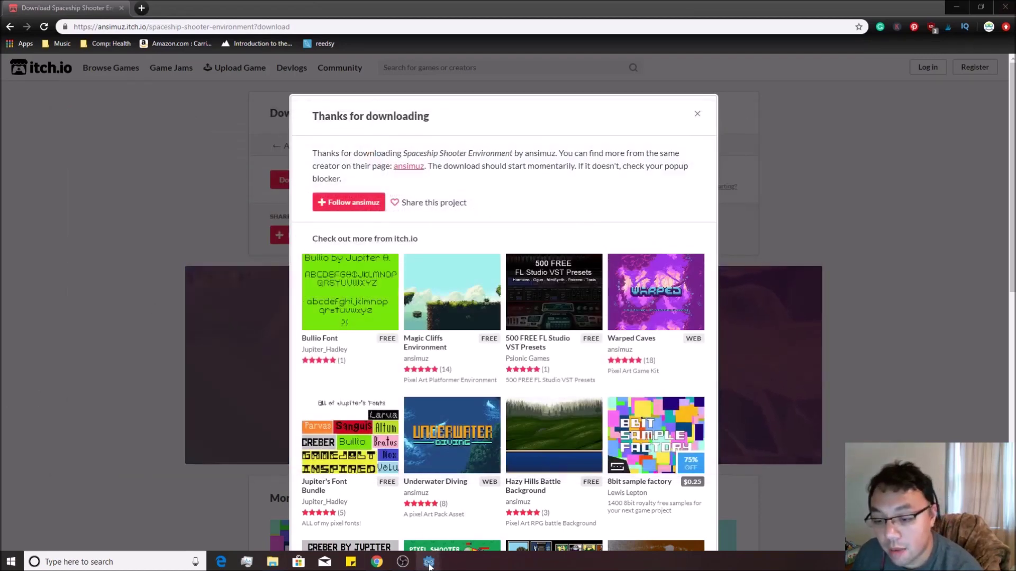
Copy ship.png from the spritesheets folder into the Godot project's Art folder.
click(484, 529)
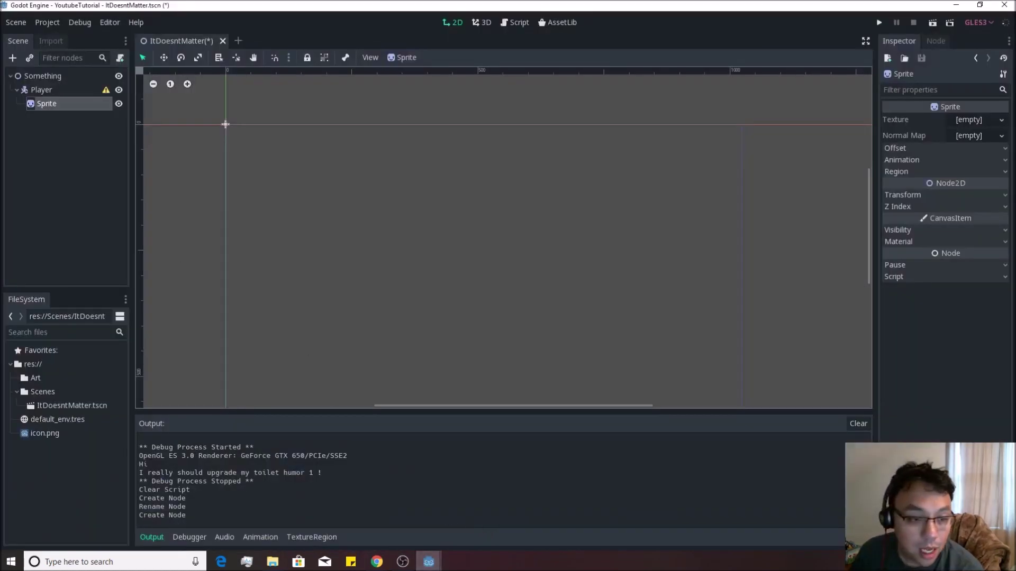
key(alt+Tab)
drag(342, 116, 509, 96)
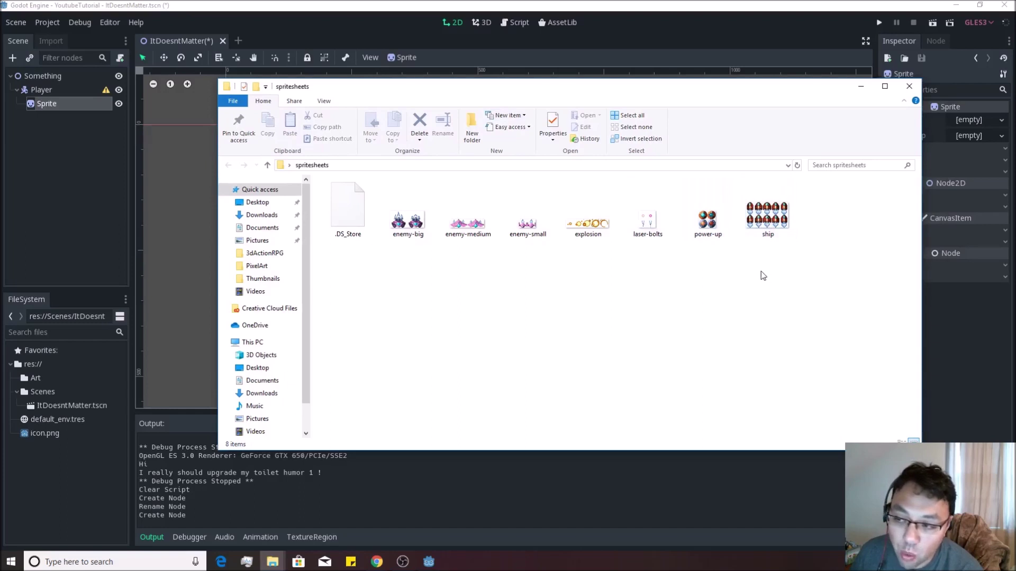
click(769, 219)
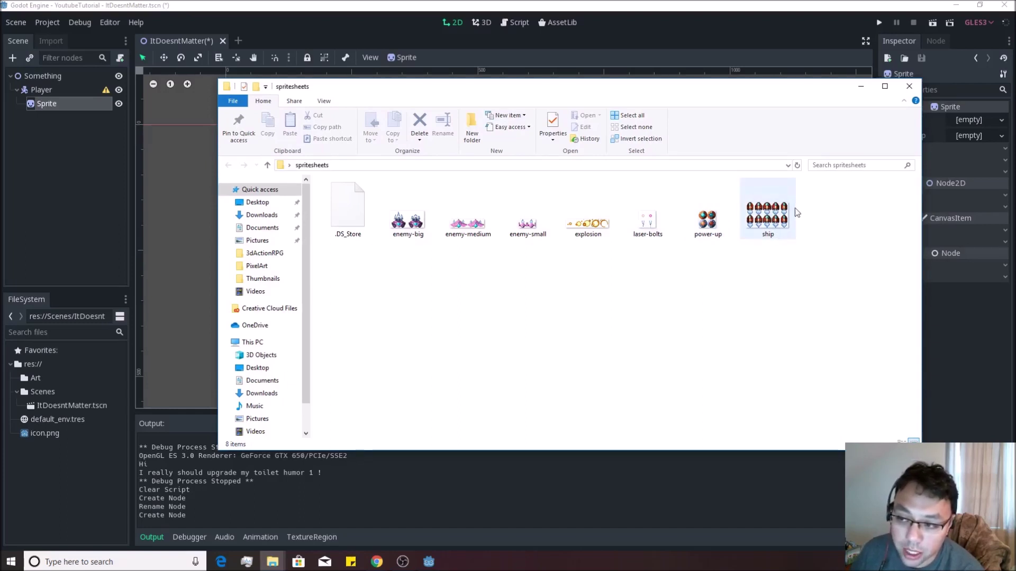
drag(773, 222, 33, 381)
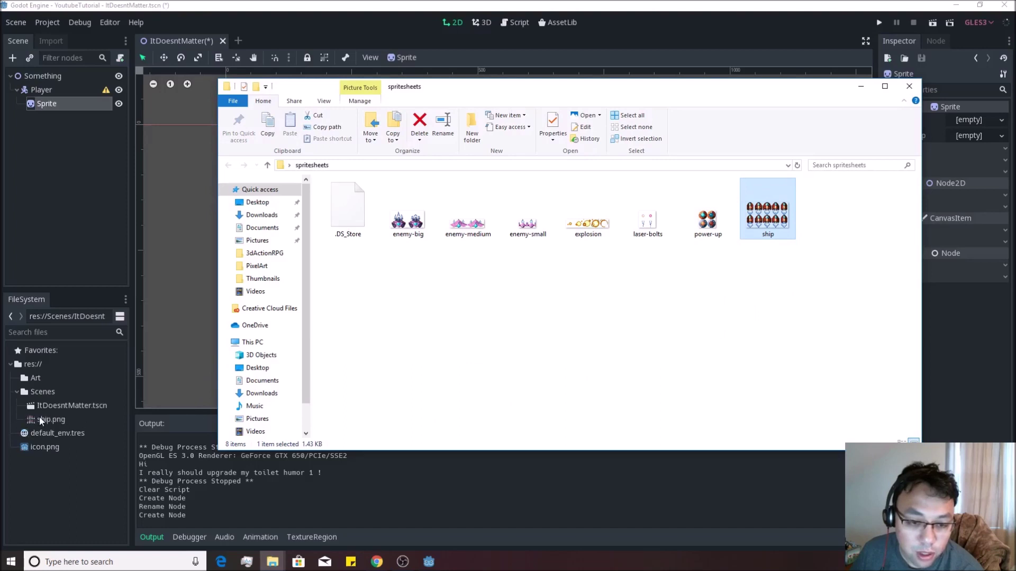
drag(39, 420, 33, 377)
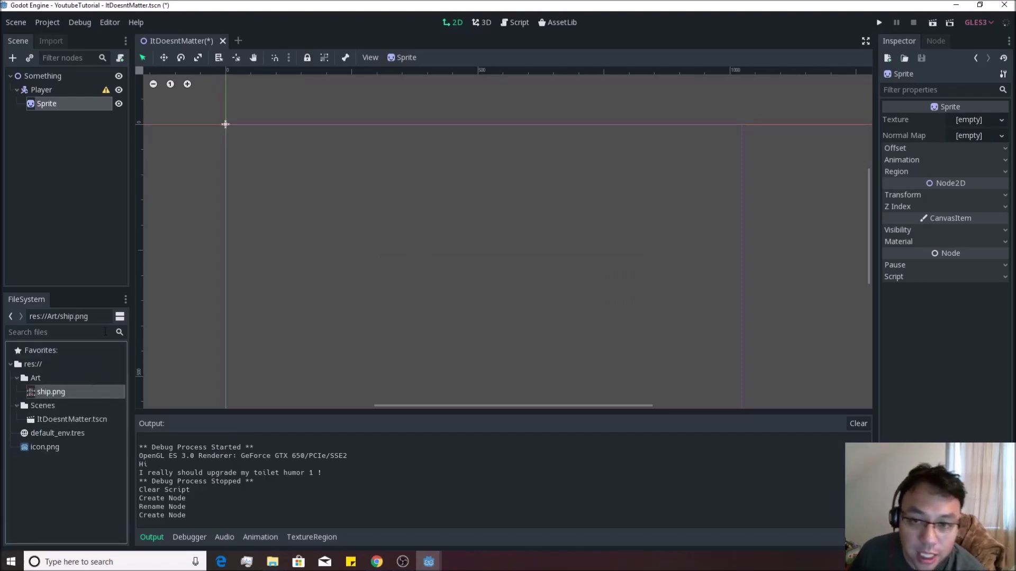
Drop ship.png onto the canvas to make it the Sprite's texture.
drag(50, 394, 966, 125)
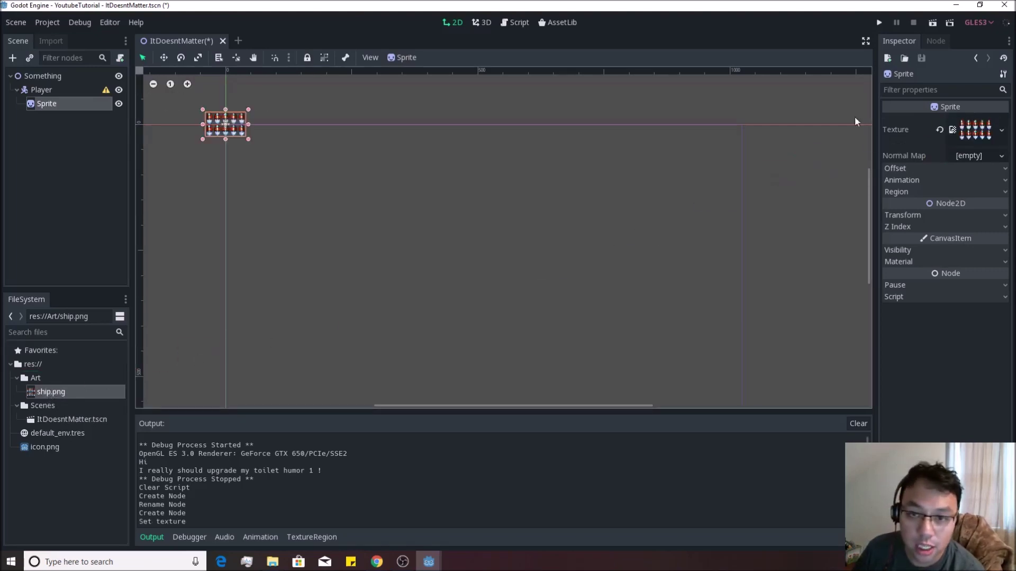
scroll(347, 142, up, 6)
scroll(436, 238, up, 4)
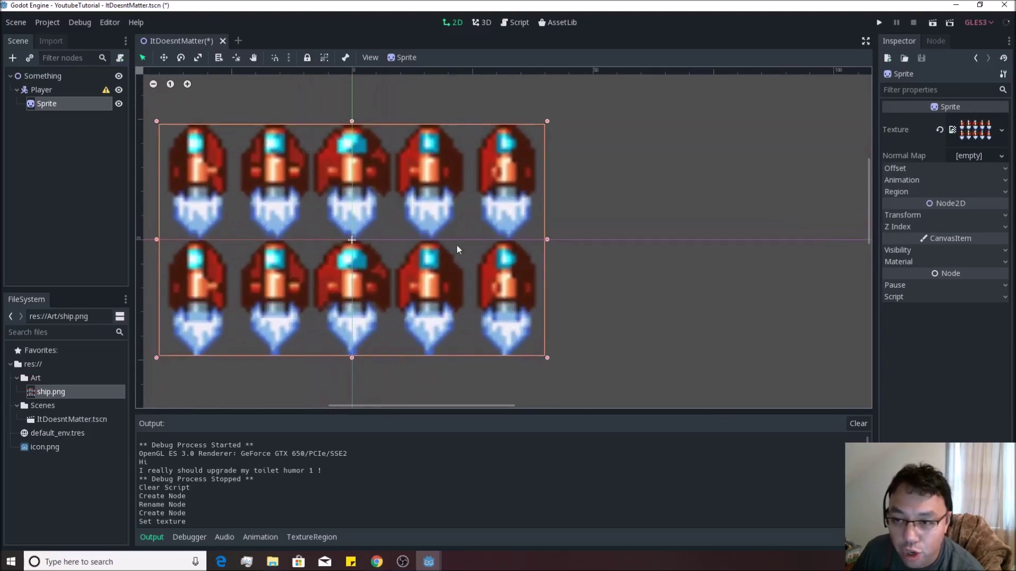
scroll(396, 255, down, 3)
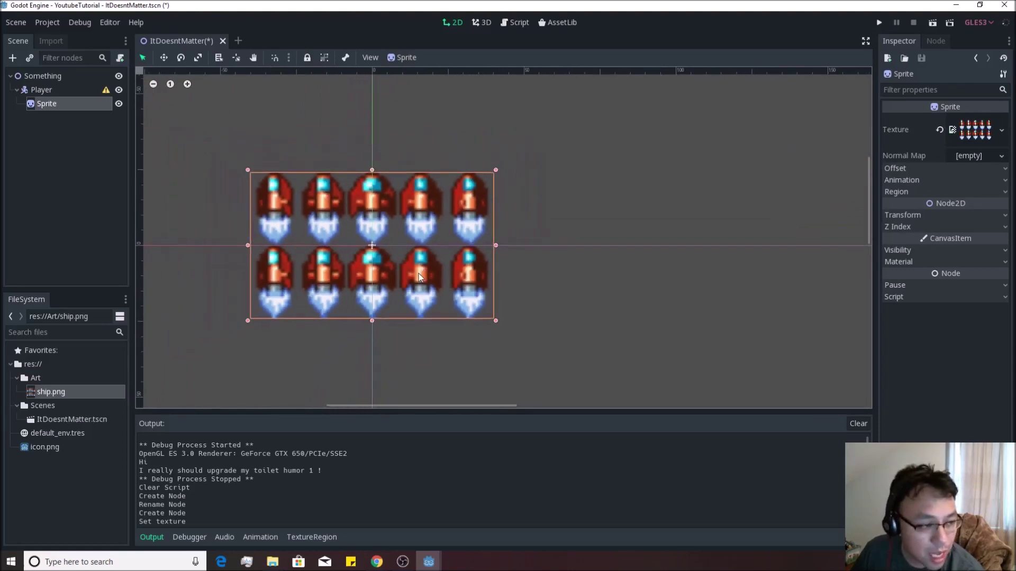
scroll(419, 275, up, 1)
scroll(419, 275, up, 1)
scroll(370, 222, down, 1)
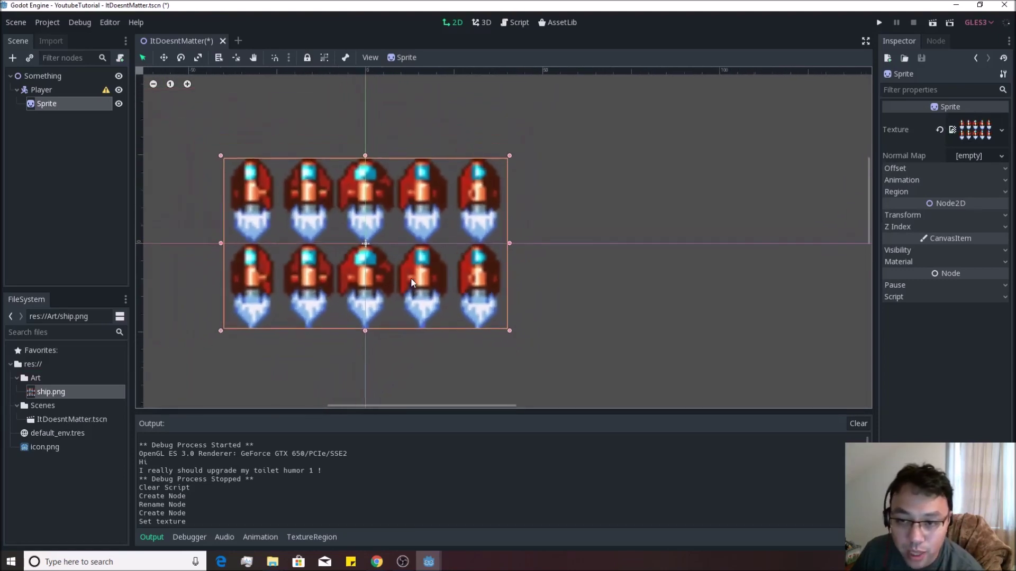
scroll(344, 201, up, 1)
scroll(300, 161, down, 2)
Zoom and pan the canvas to centre the ten ship frames.
click(153, 84)
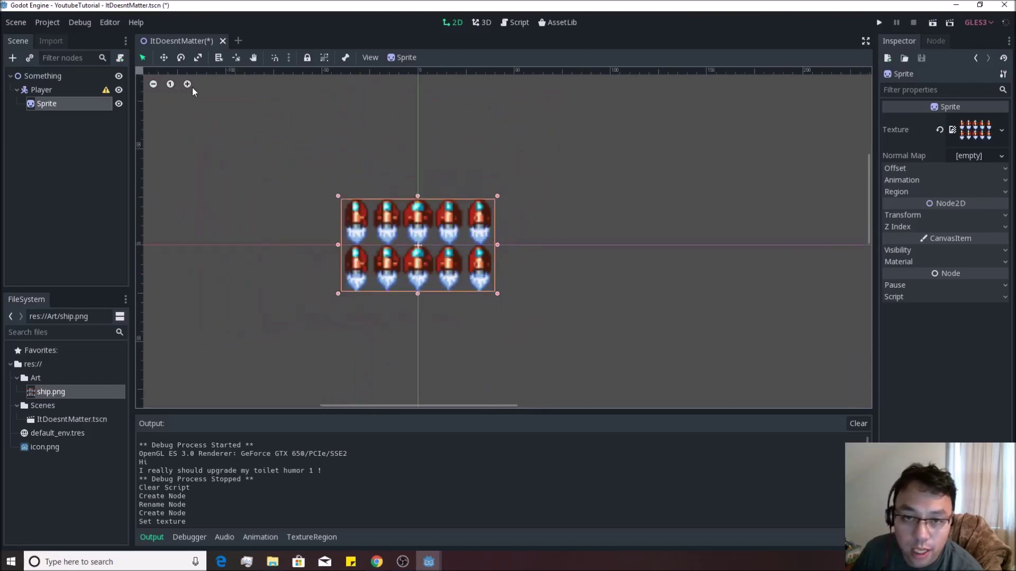
click(187, 84)
click(188, 84)
click(154, 84)
click(154, 84)
scroll(316, 242, up, 3)
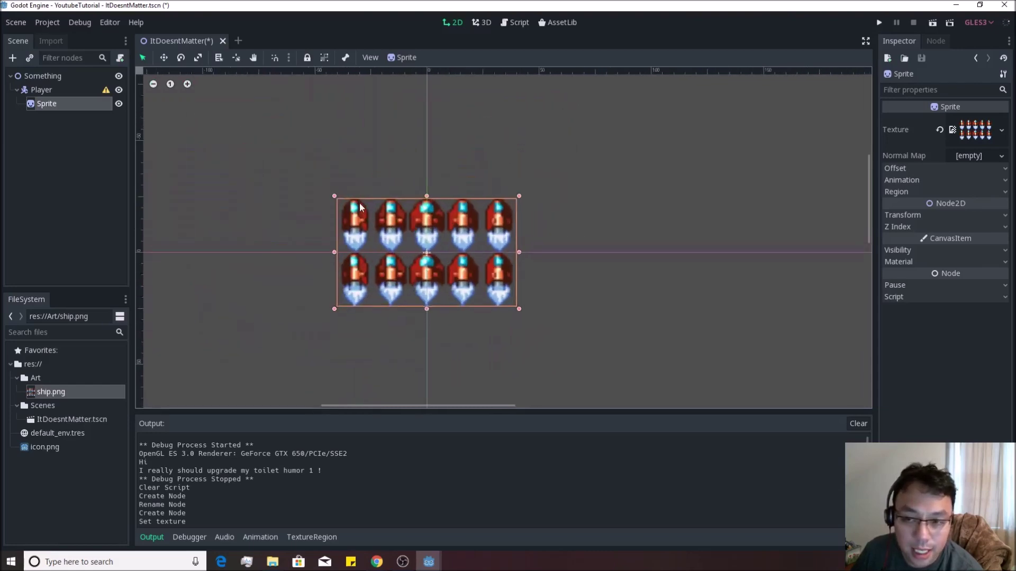
middle_drag(249, 188, 317, 187)
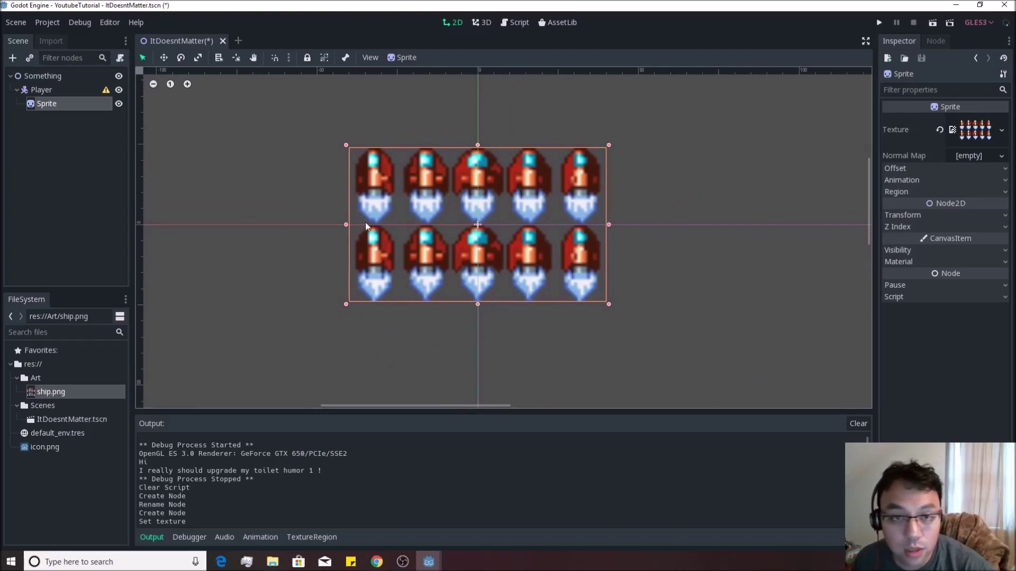
Apply the 2D Pixel import preset to ship.png.
click(51, 41)
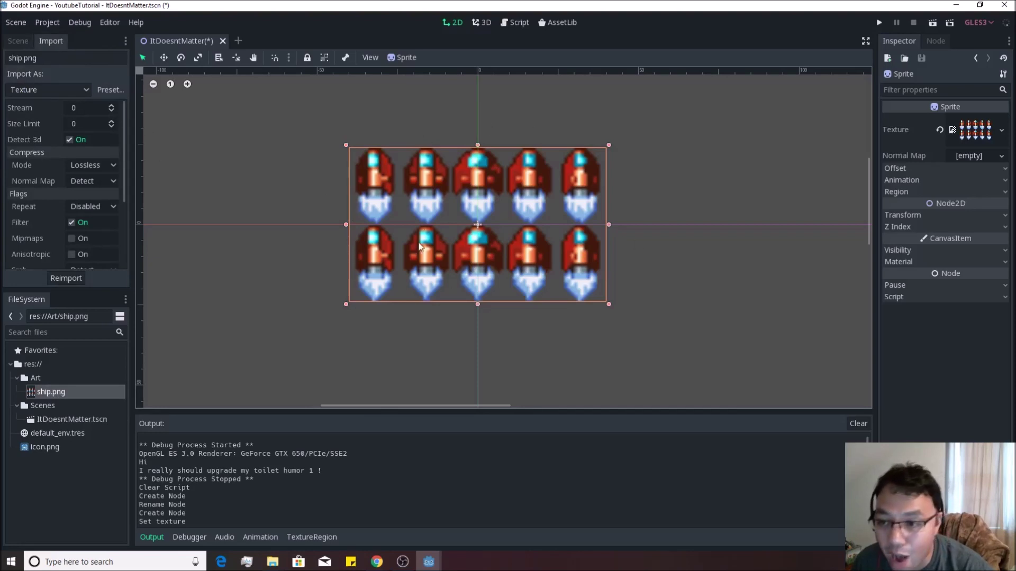
click(111, 90)
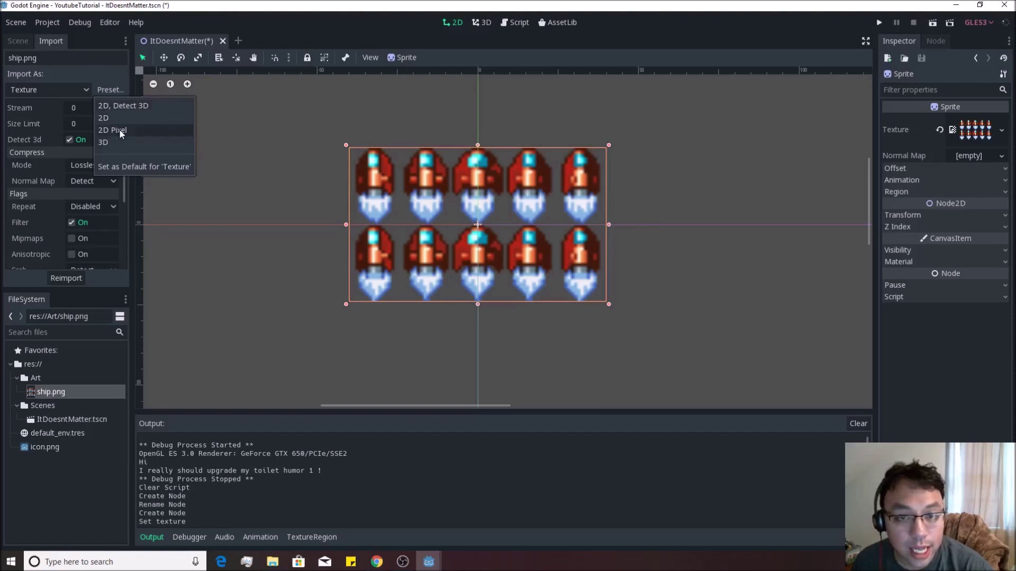
click(122, 131)
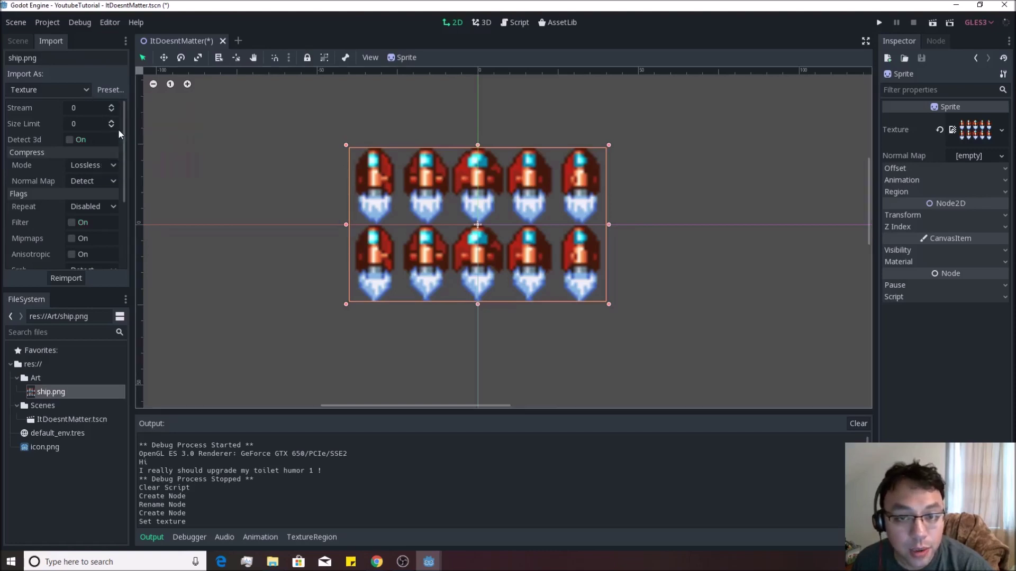
Make 2D Pixel the default texture preset and reimport ship.png so the ships look crisp.
click(109, 90)
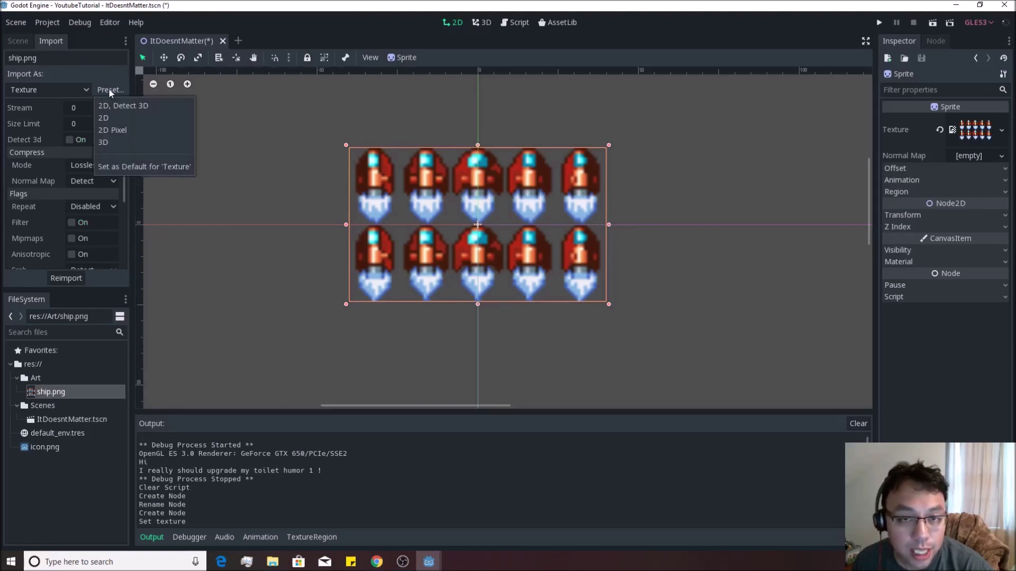
click(141, 167)
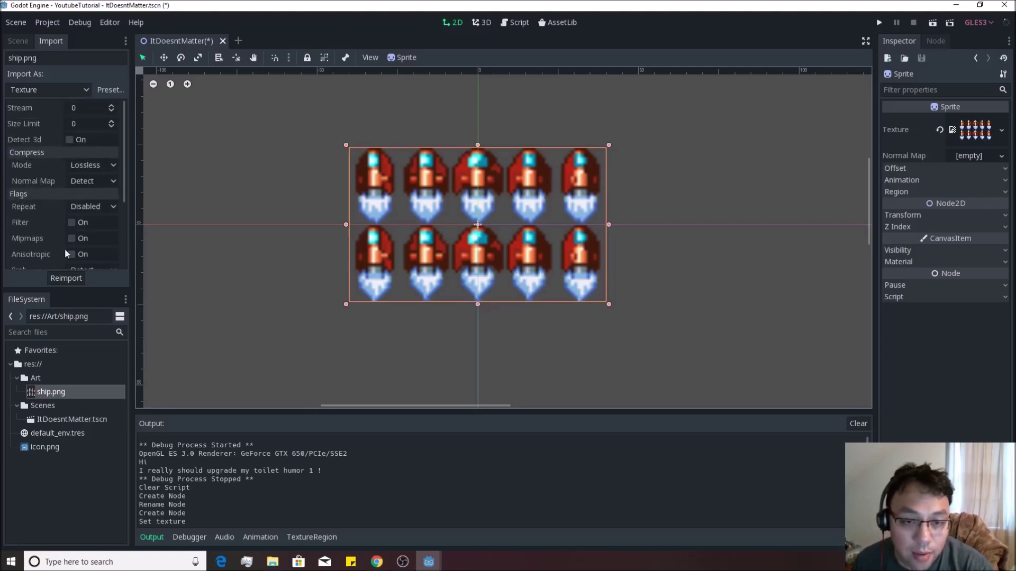
click(65, 281)
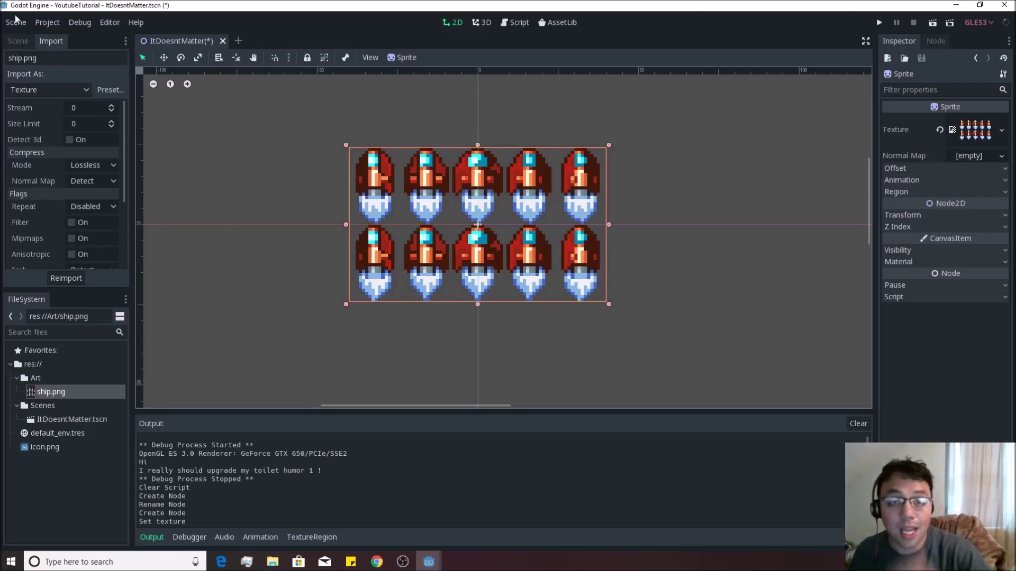
click(18, 41)
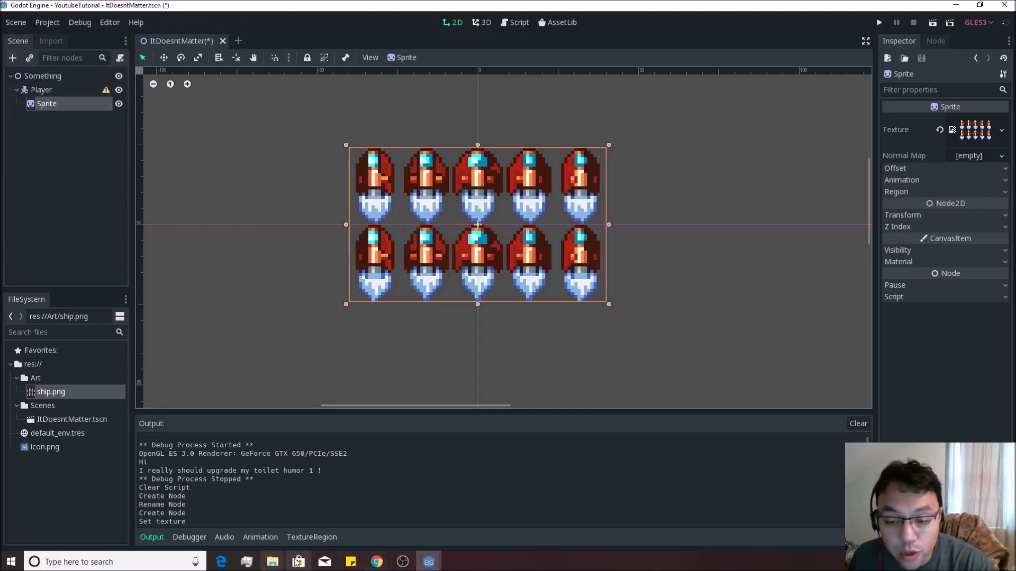
Copy the six other spritesheet PNGs from the spritesheets folder into Godot's Art folder.
mouse_move(273, 562)
click(331, 510)
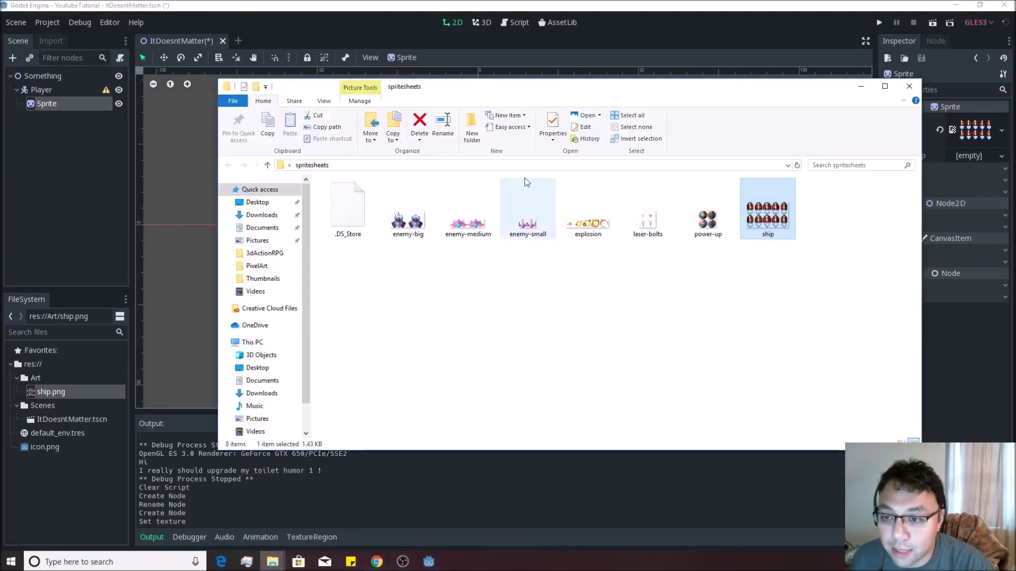
drag(737, 318, 179, 369)
drag(36, 372, 36, 375)
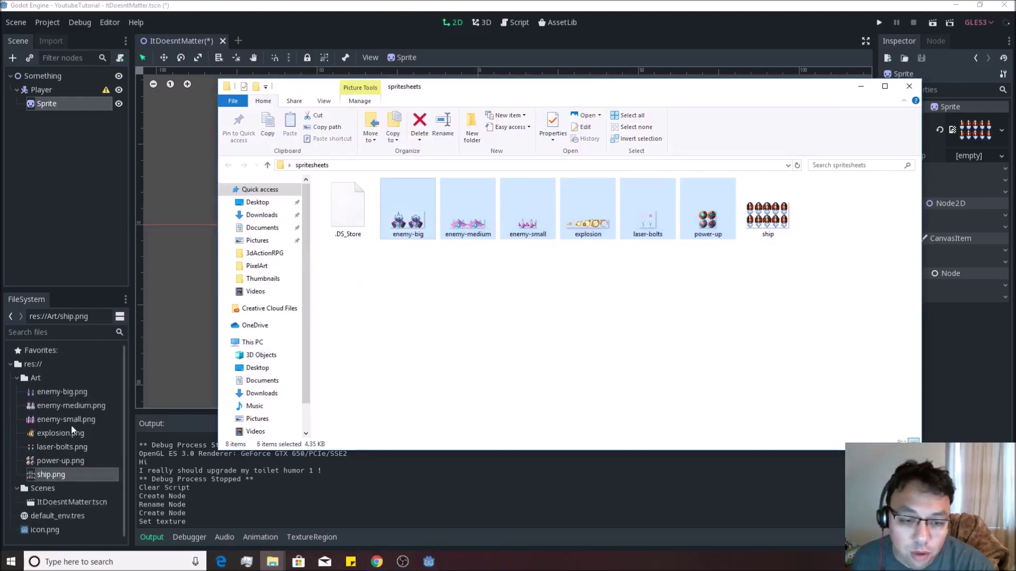
click(909, 86)
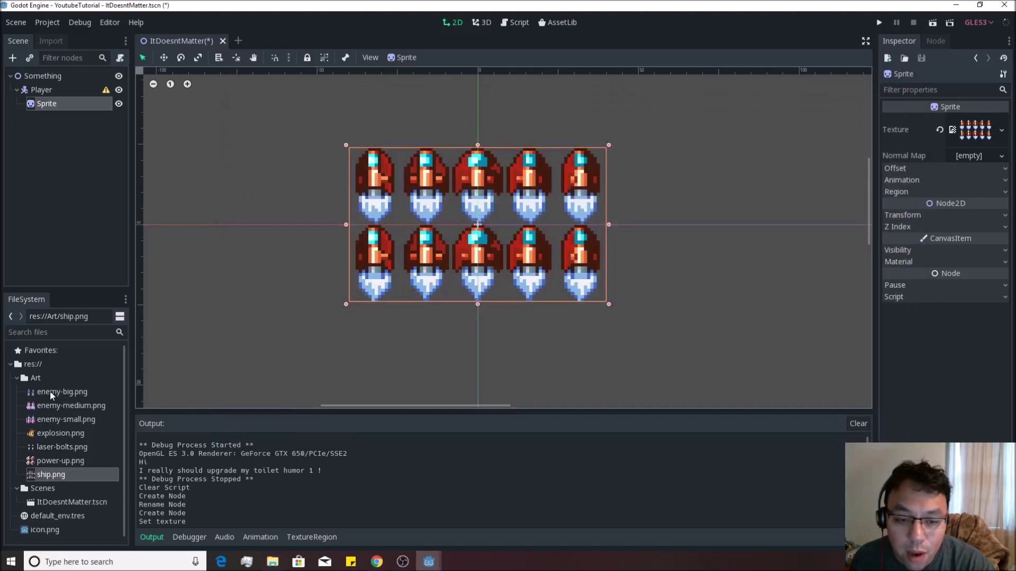
Try enemy-big.png as the sprite texture and check its import presets, then restore ship.png.
drag(51, 392, 975, 130)
scroll(513, 275, up, 1)
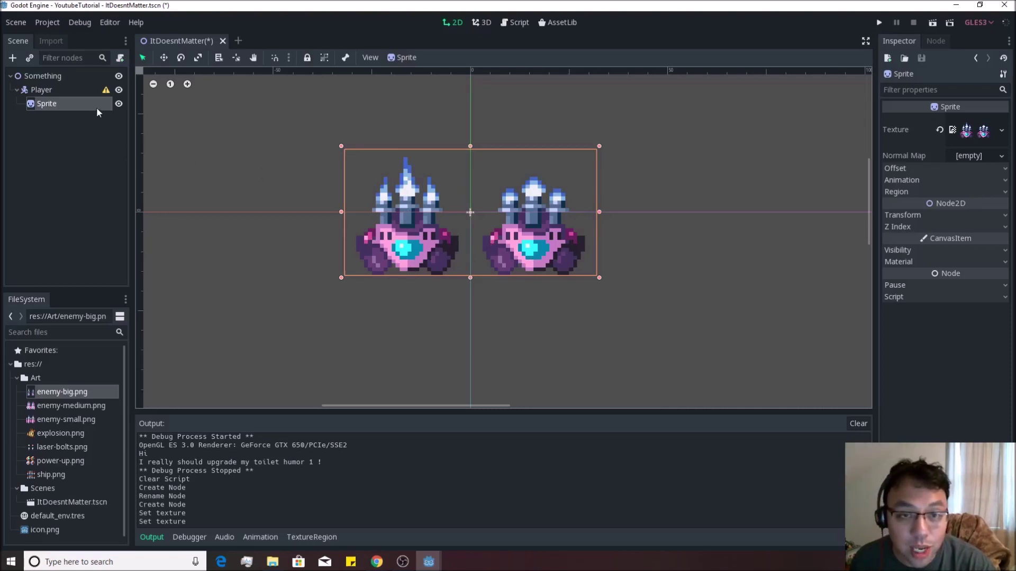
click(52, 40)
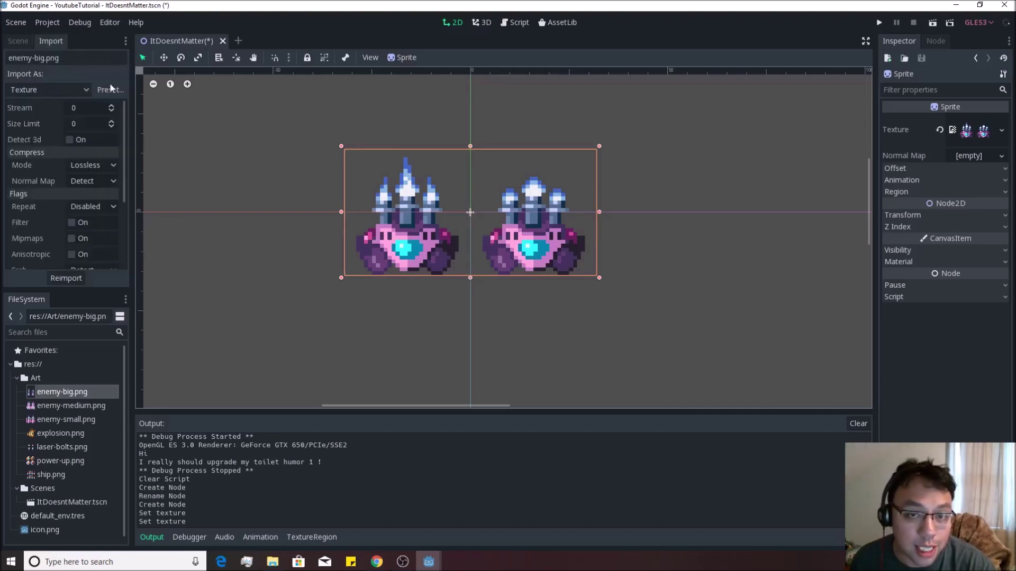
click(109, 89)
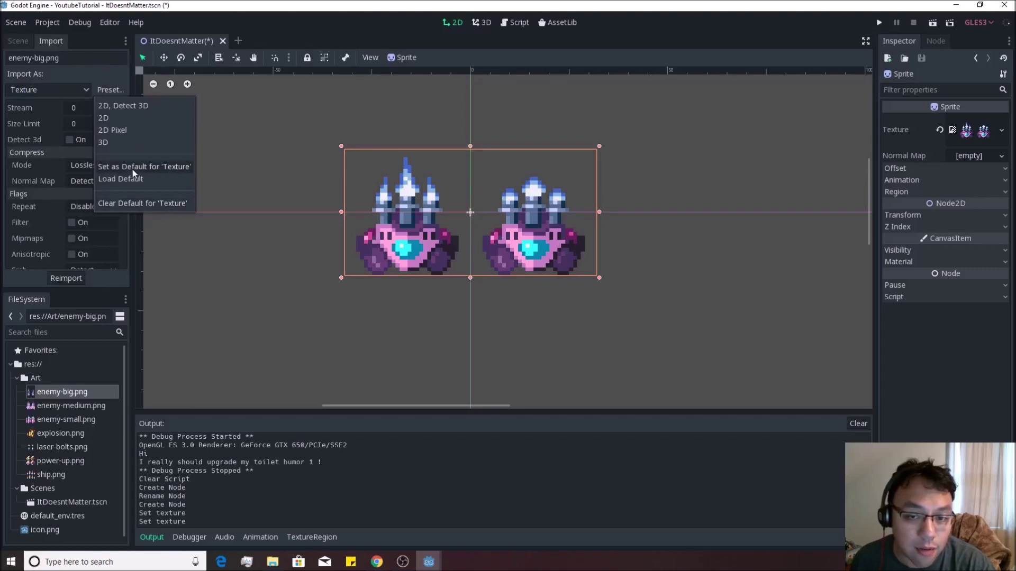
click(24, 40)
click(16, 41)
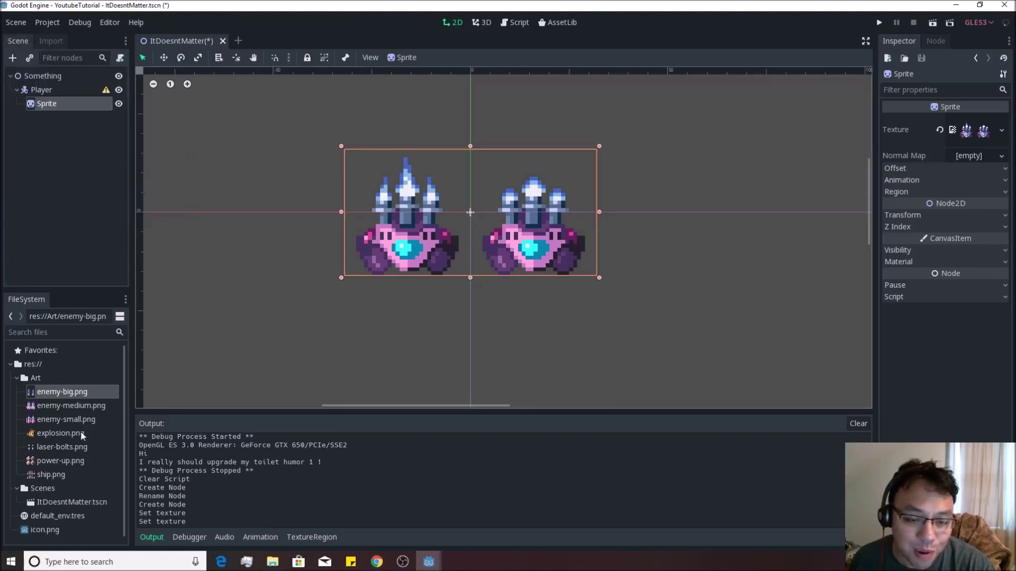
drag(59, 476, 965, 130)
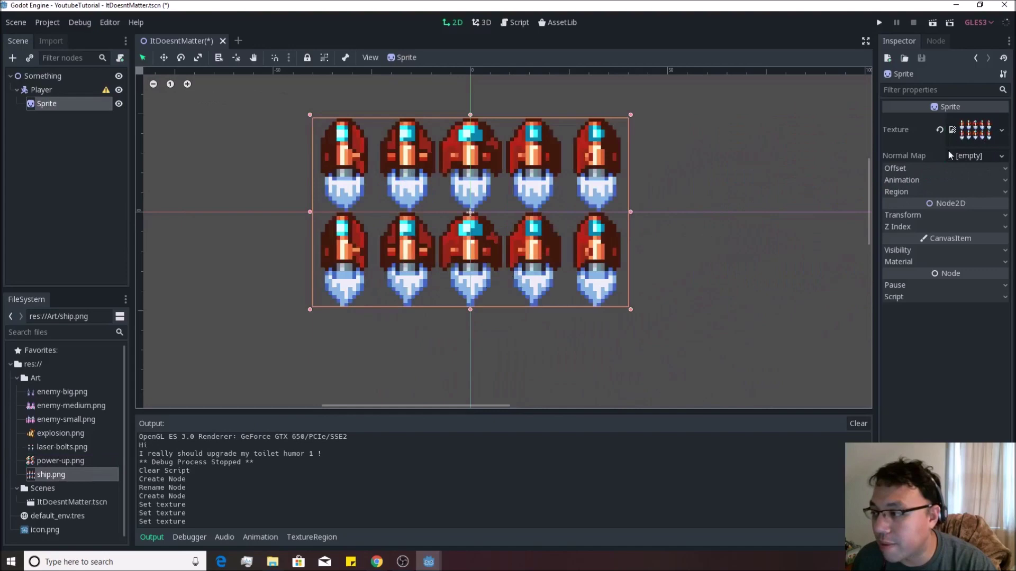
Set the sprite's Vframes to 2 in the Animation section.
scroll(622, 255, down, 4)
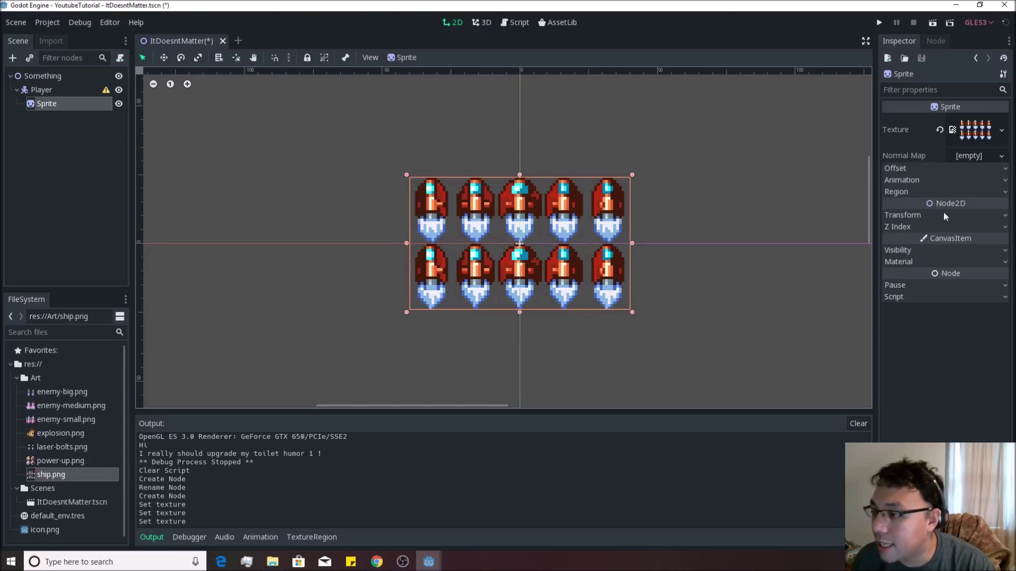
click(940, 181)
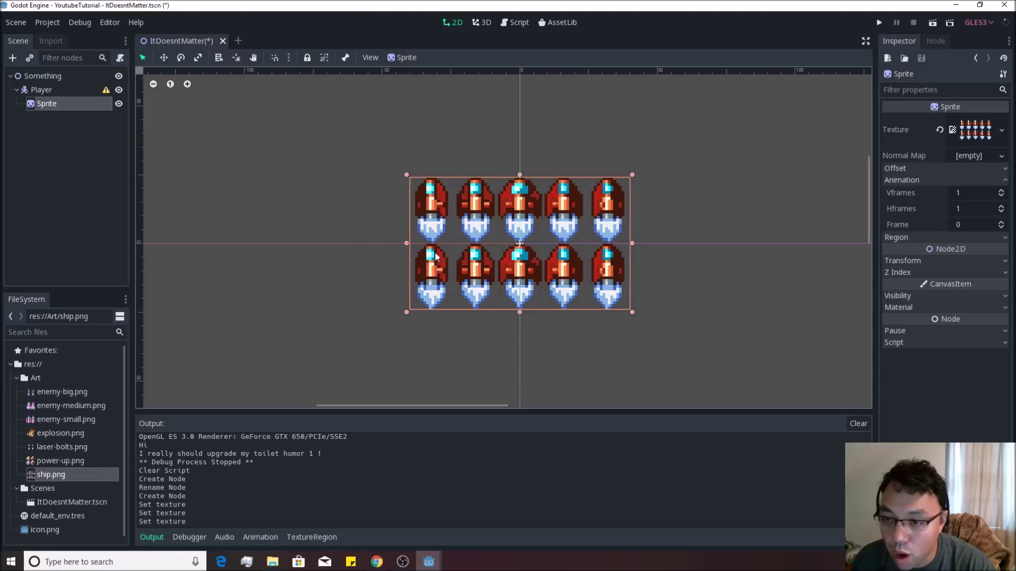
click(1001, 191)
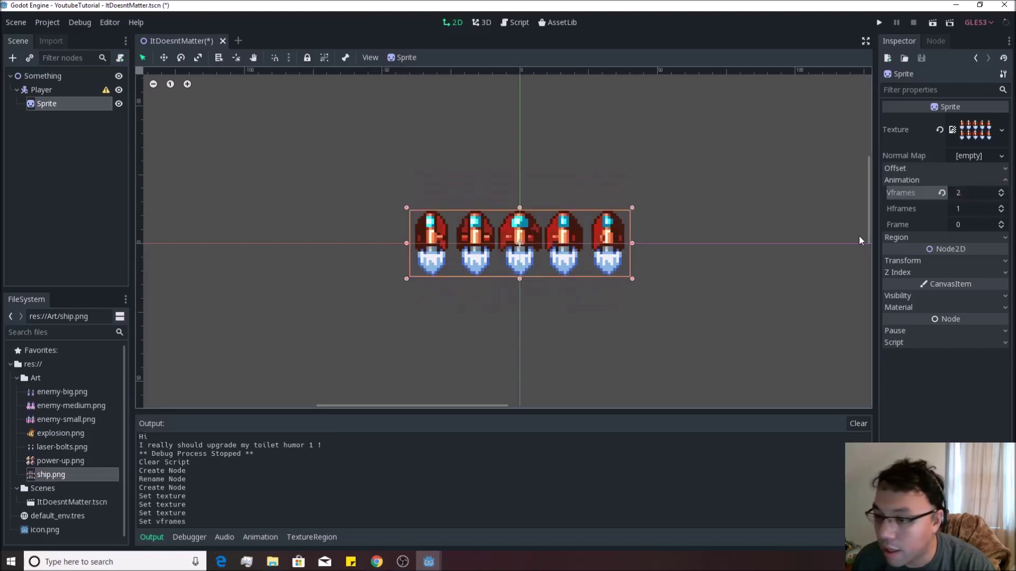
click(963, 192)
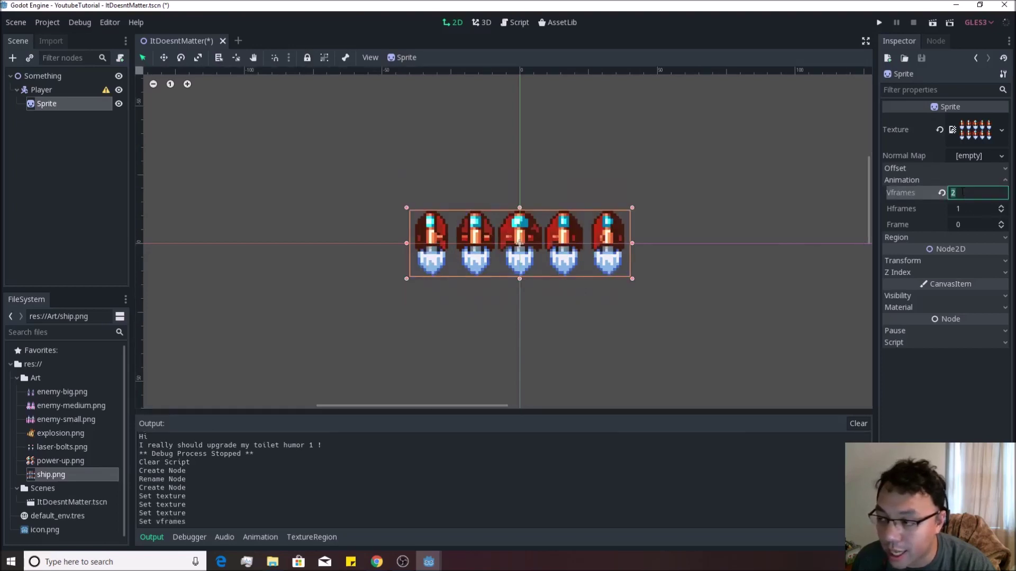
key(Return)
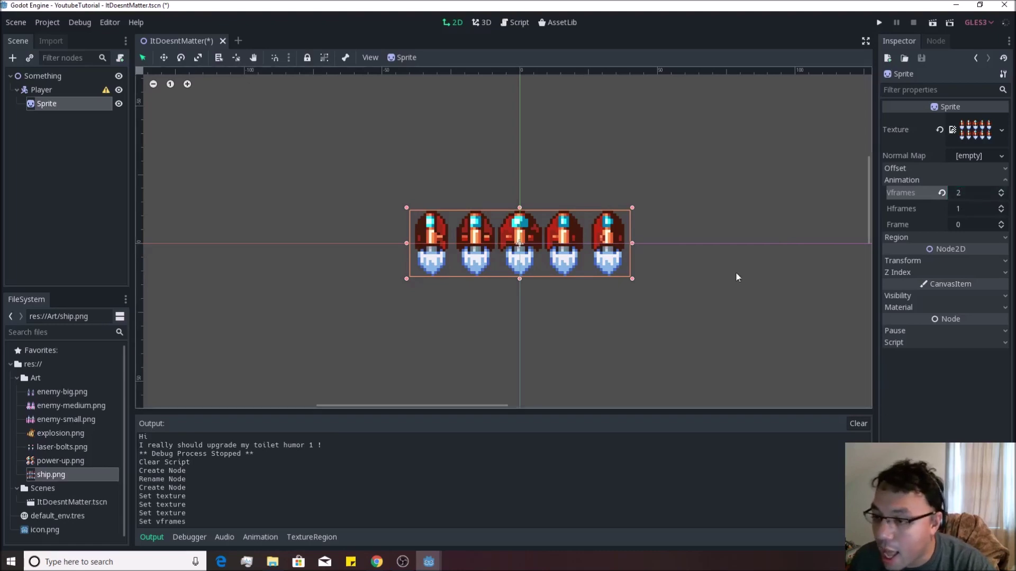
Cycle the sprite through its frames, then return the Frame value to 0.
click(1002, 227)
click(1002, 224)
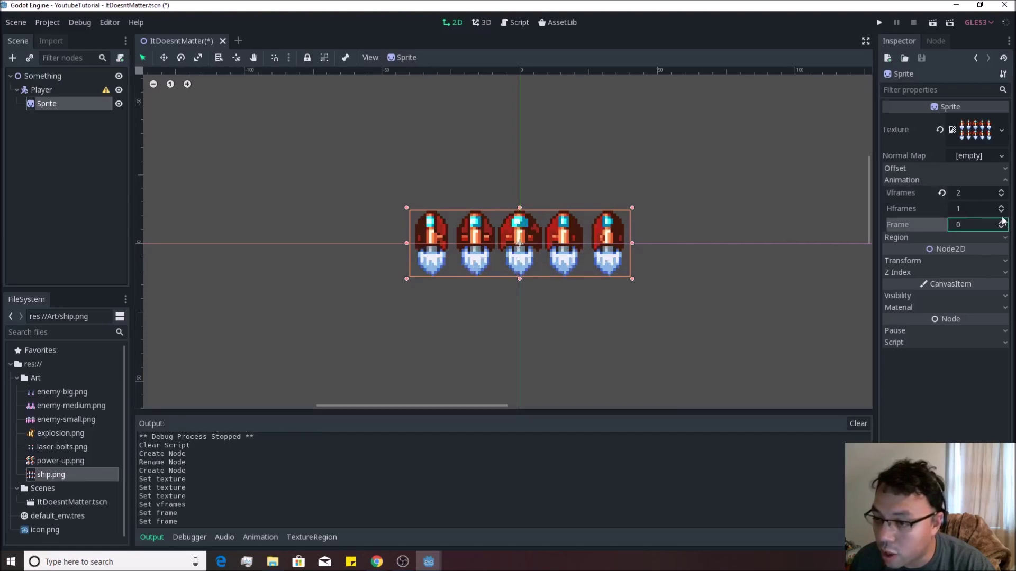
click(1003, 223)
click(1002, 226)
click(1003, 223)
click(1002, 226)
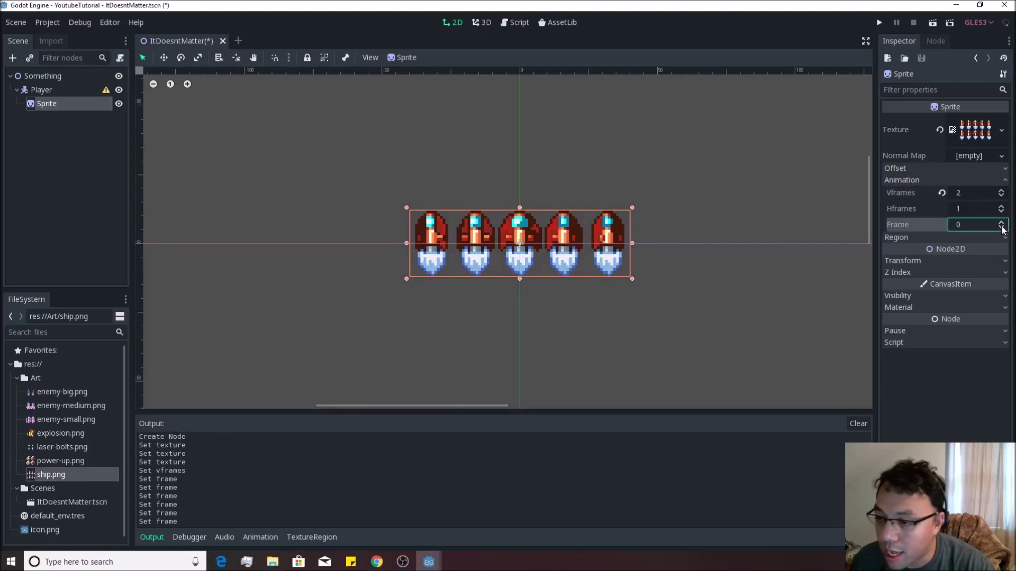
click(1003, 223)
click(1000, 227)
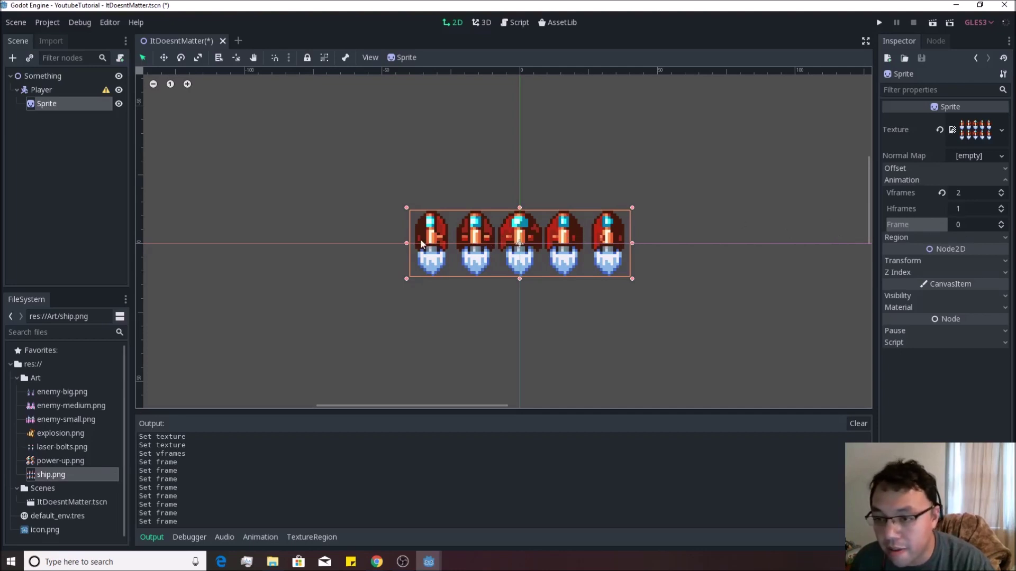
Set Hframes to 5 so a single ship frame shows.
click(960, 209)
text(5)
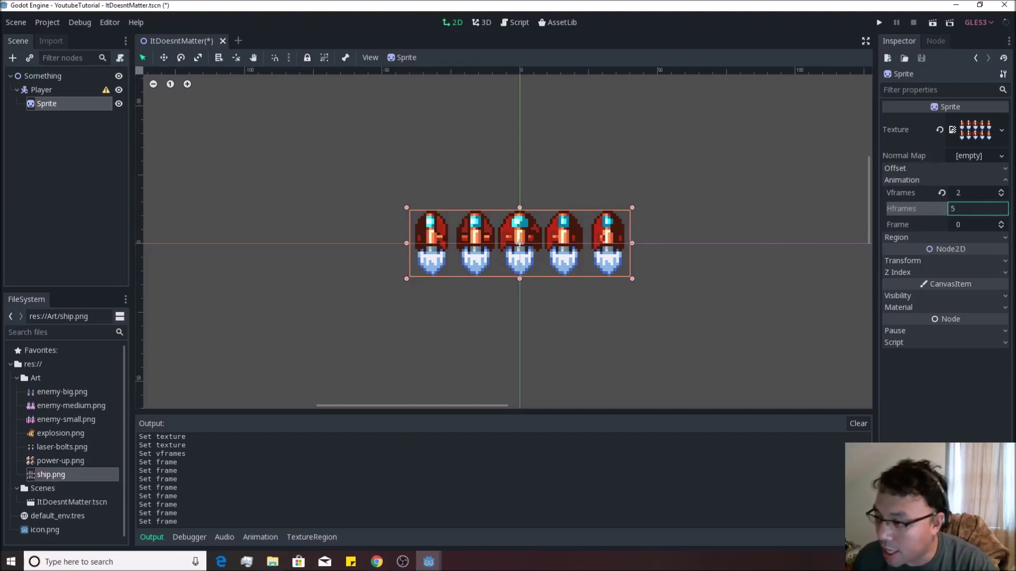
key(Return)
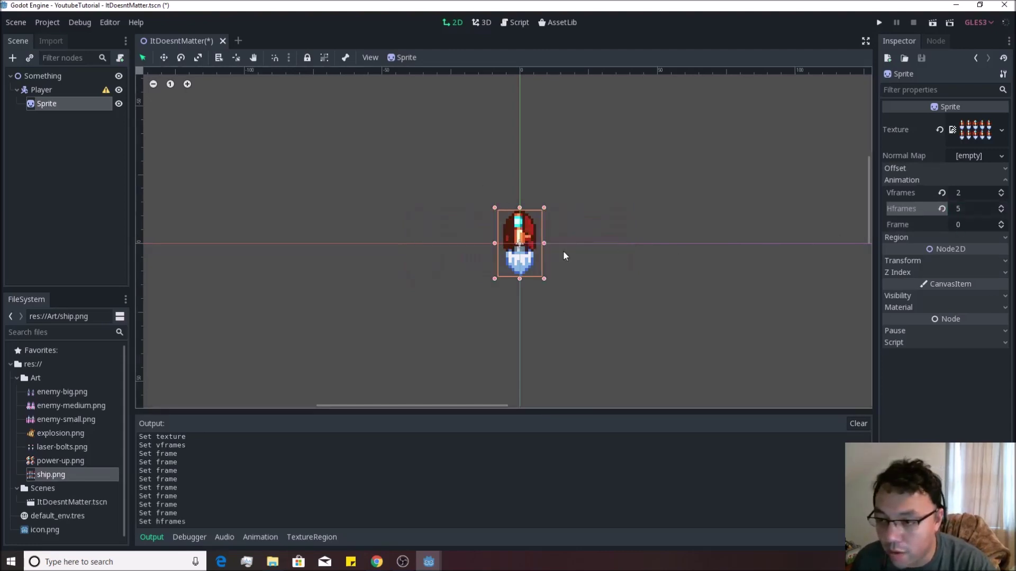
Step the Frame value up and down through the ship frames, settling on frame 2.
click(1001, 222)
click(1001, 222)
click(1001, 222)
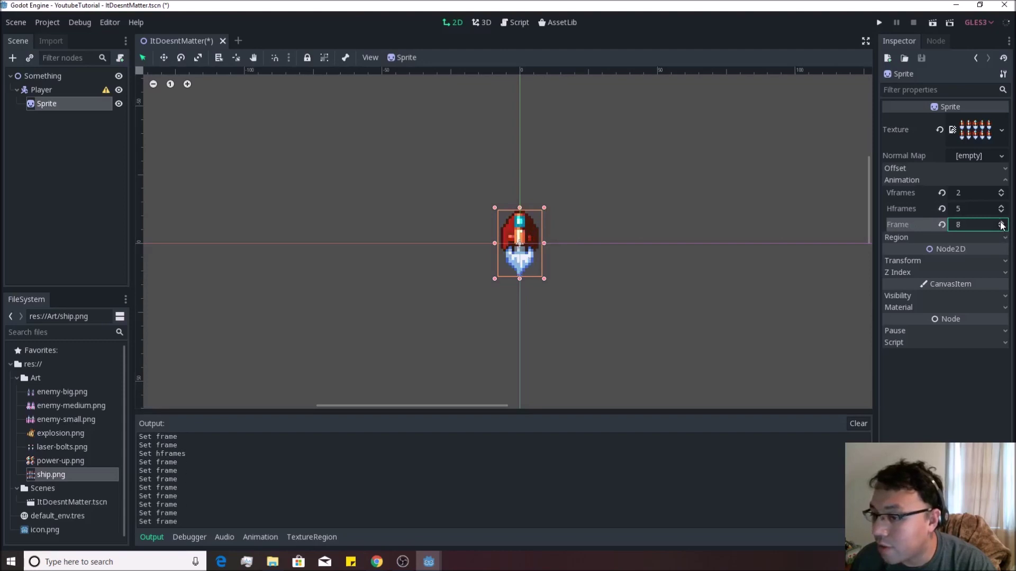
click(1001, 222)
click(1000, 222)
click(1002, 223)
click(1003, 228)
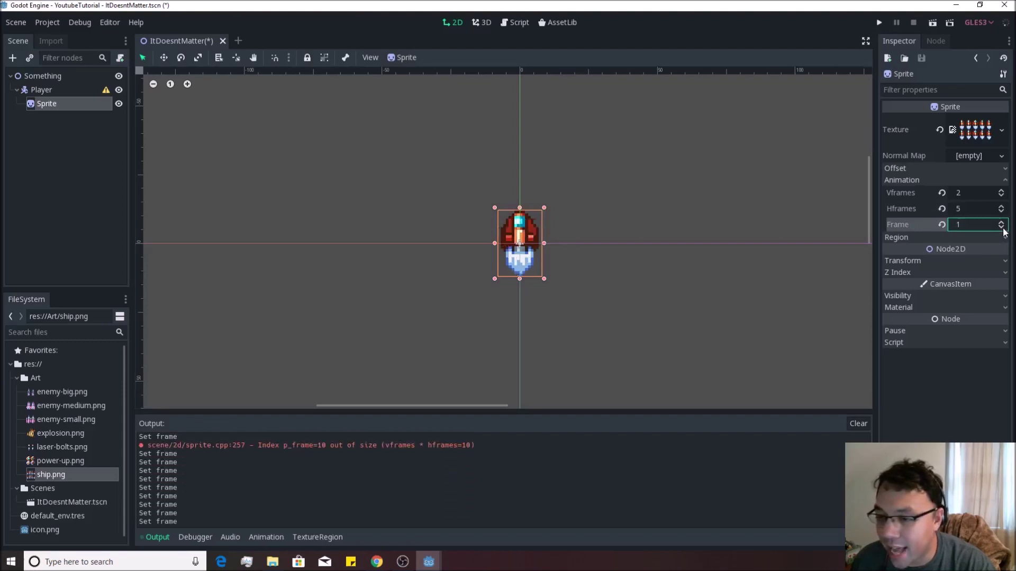
click(1003, 228)
click(1002, 227)
click(1001, 226)
click(1002, 225)
click(1001, 224)
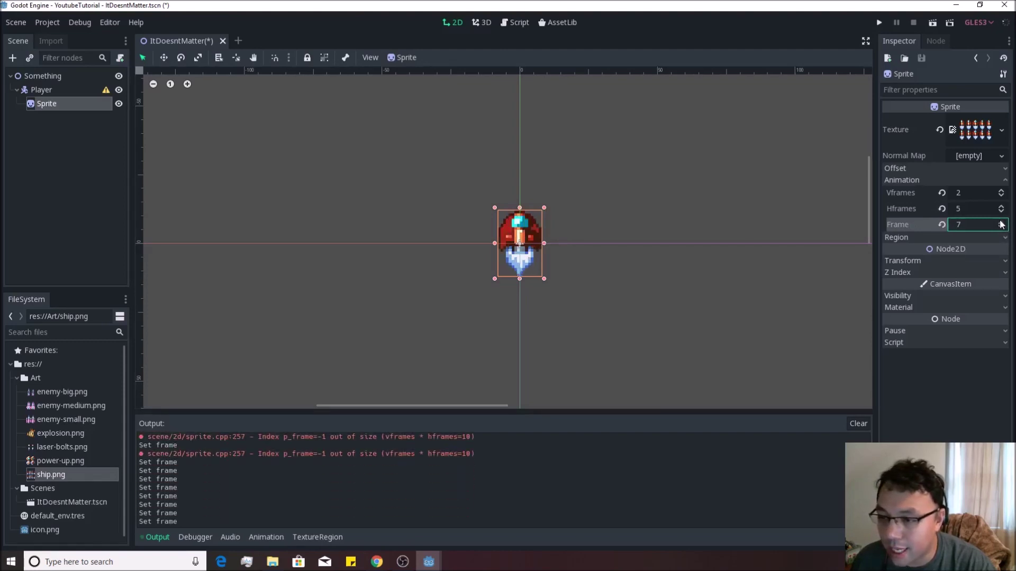
click(1001, 222)
click(1001, 223)
click(1001, 228)
click(1001, 228)
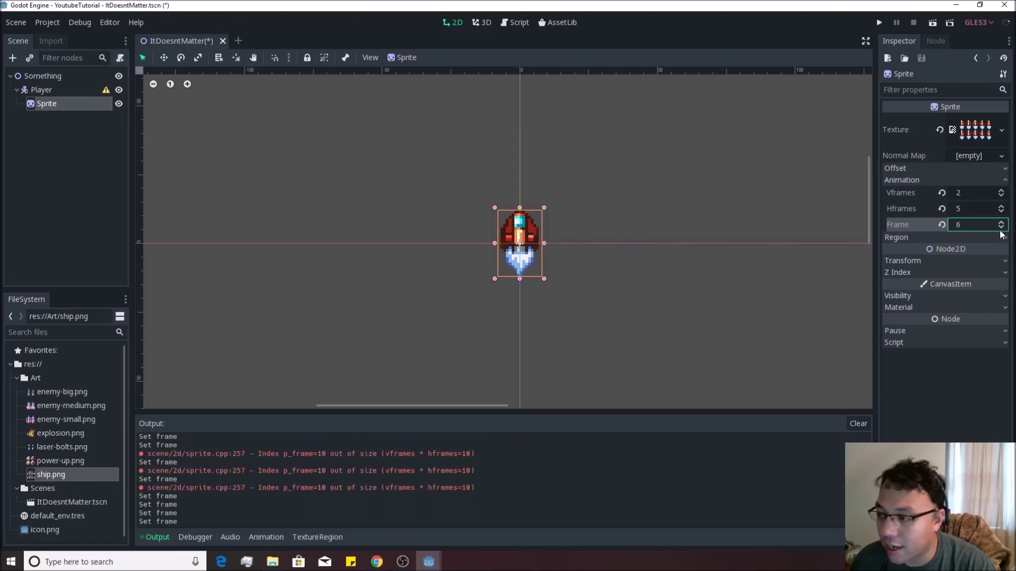
click(1000, 228)
click(1001, 228)
click(1000, 227)
click(1003, 223)
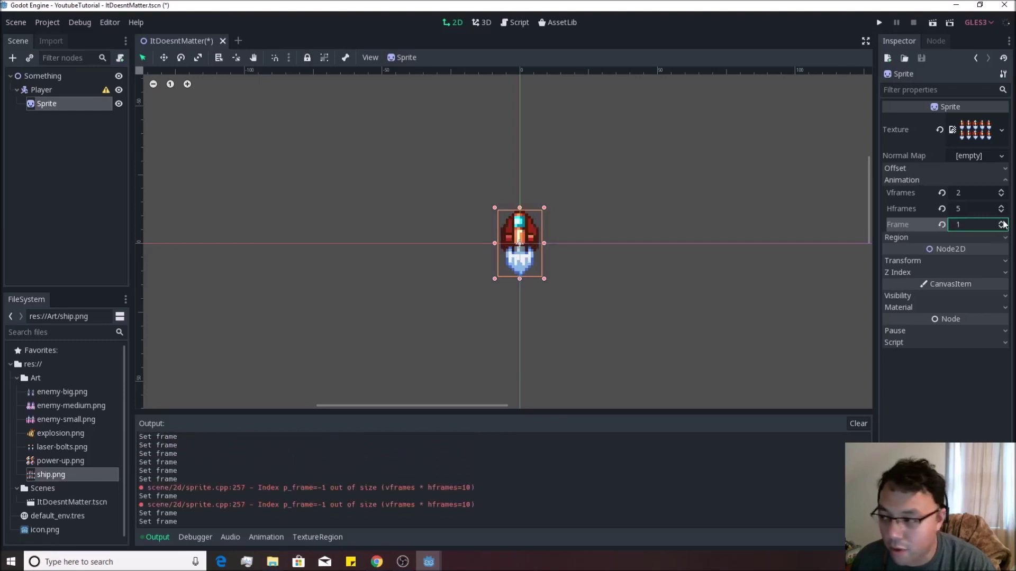
click(1003, 225)
click(1003, 227)
click(1003, 227)
click(1003, 229)
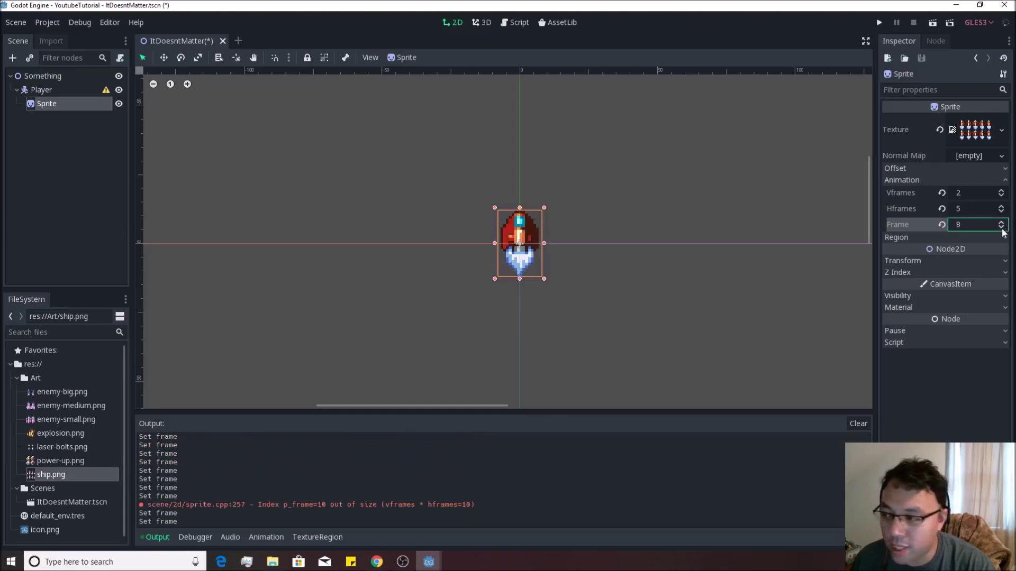
click(1003, 230)
click(1002, 229)
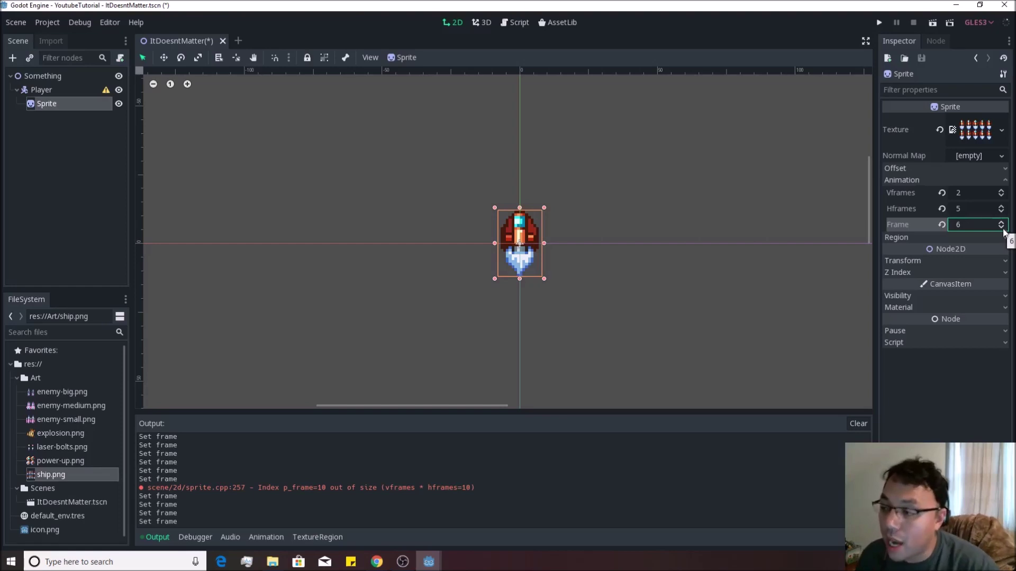
click(1003, 228)
click(1004, 229)
click(1004, 229)
click(1003, 229)
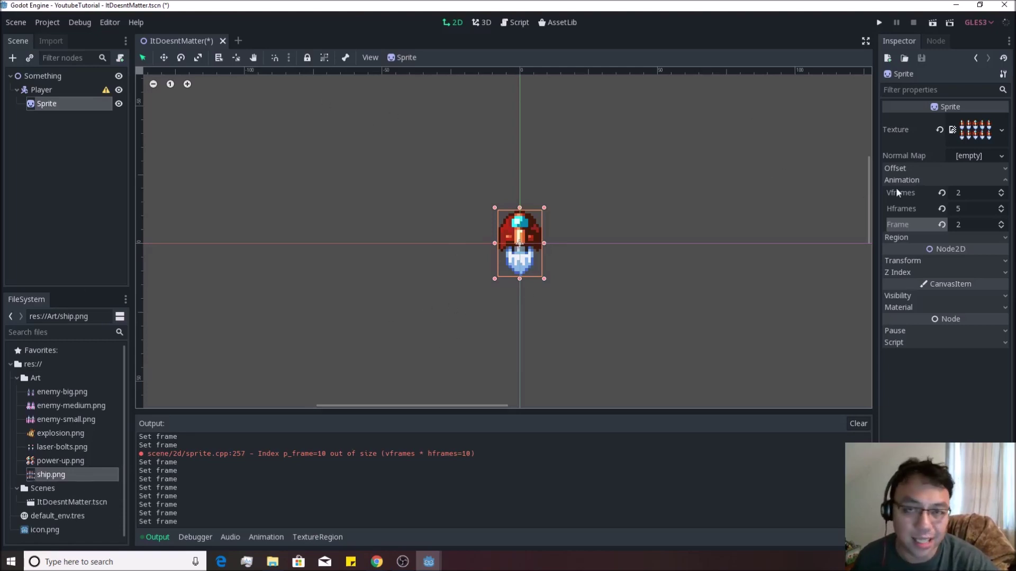
Rename the Sprite node under Player to 'art'.
click(46, 107)
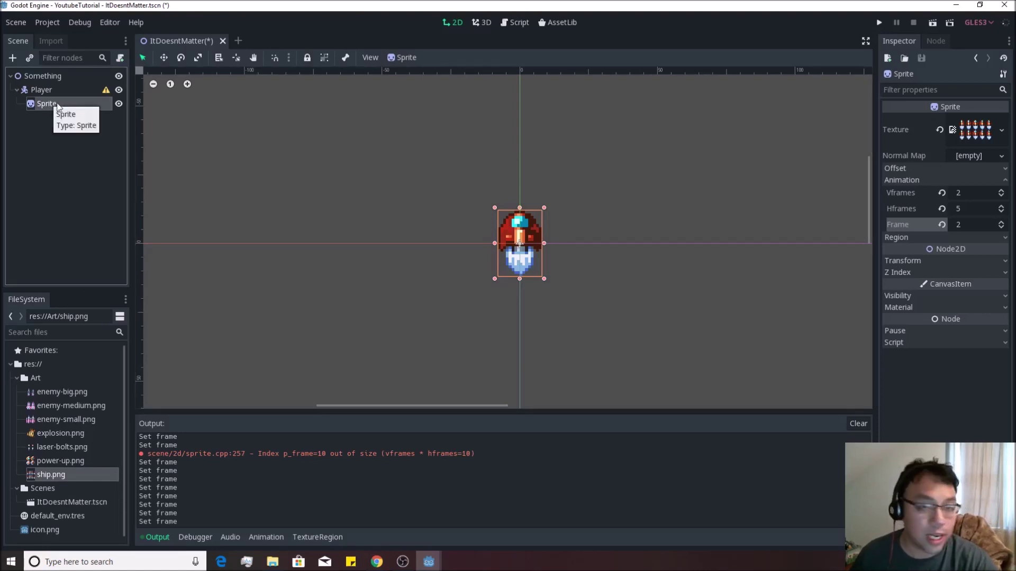
double_click(49, 105)
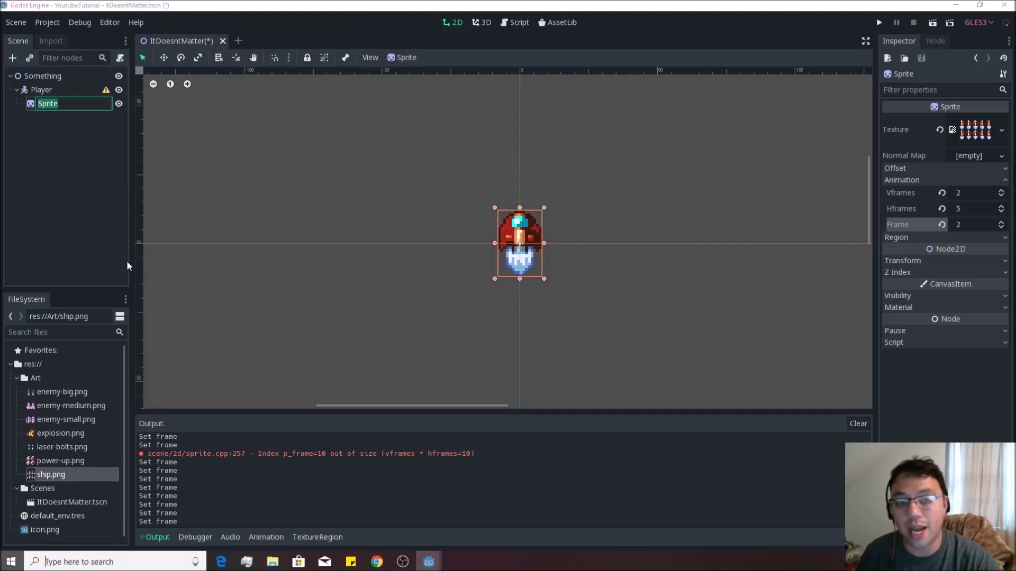
text(art)
key(Return)
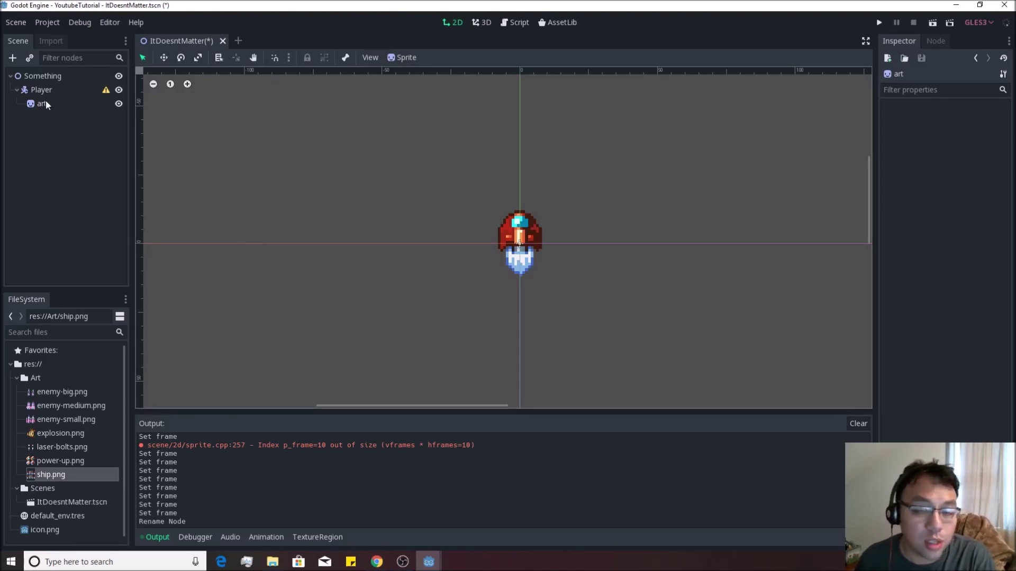
scroll(512, 261, up, 1)
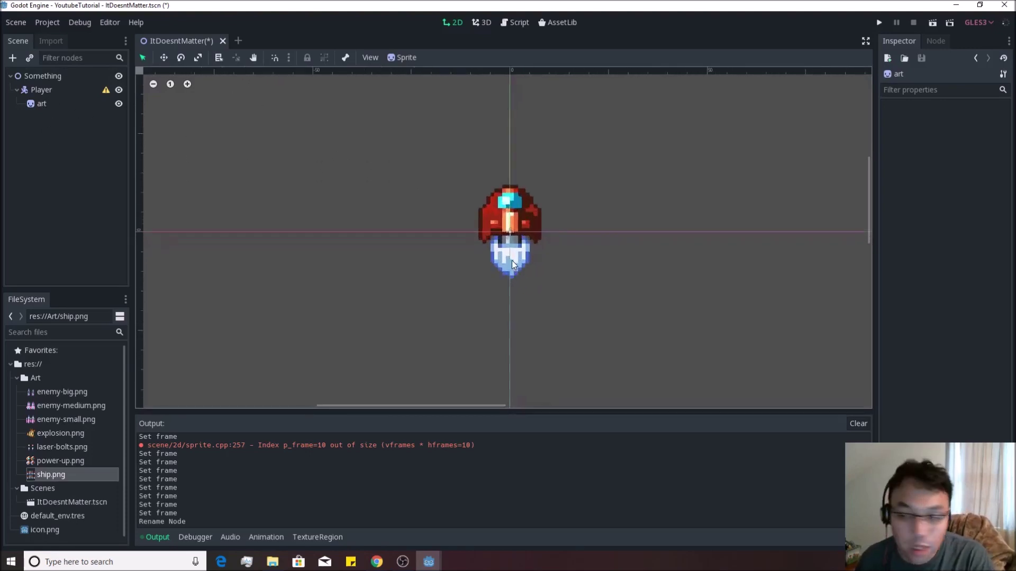